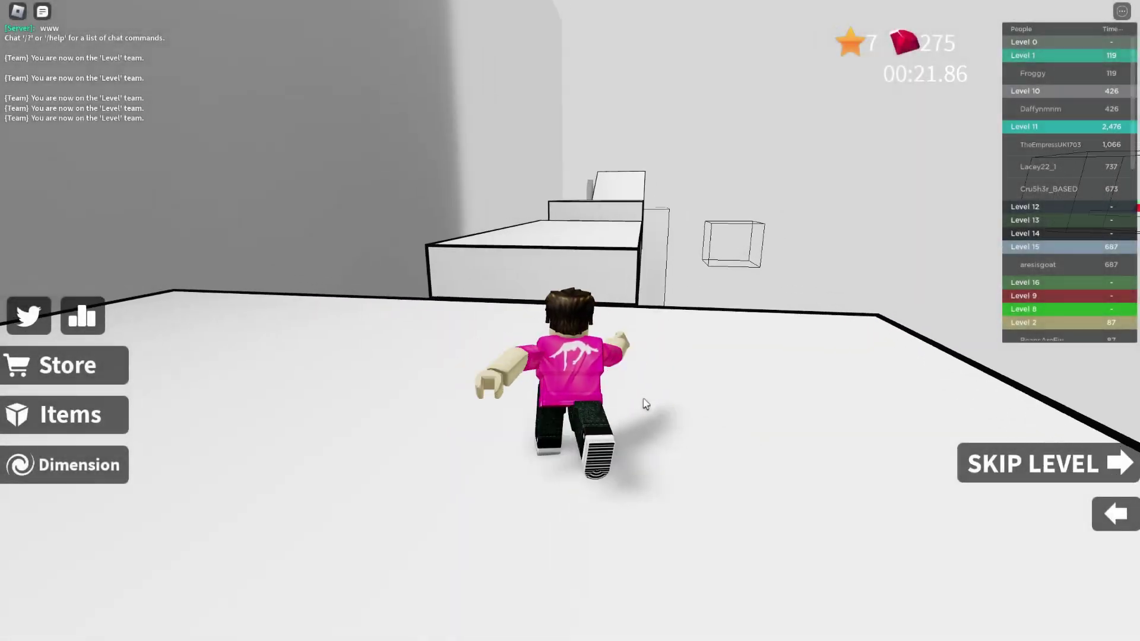
# Run the avatar along the platforms into the icy obby level and across its ice blocks
pyautogui.press('space')
pyautogui.press('w')
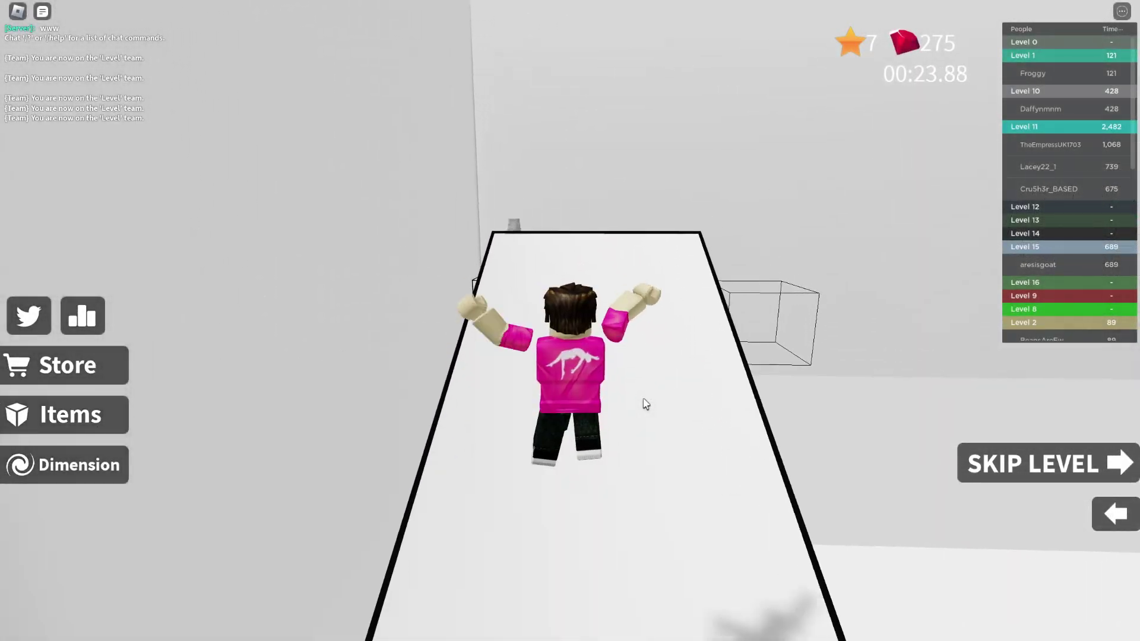
pyautogui.press('w')
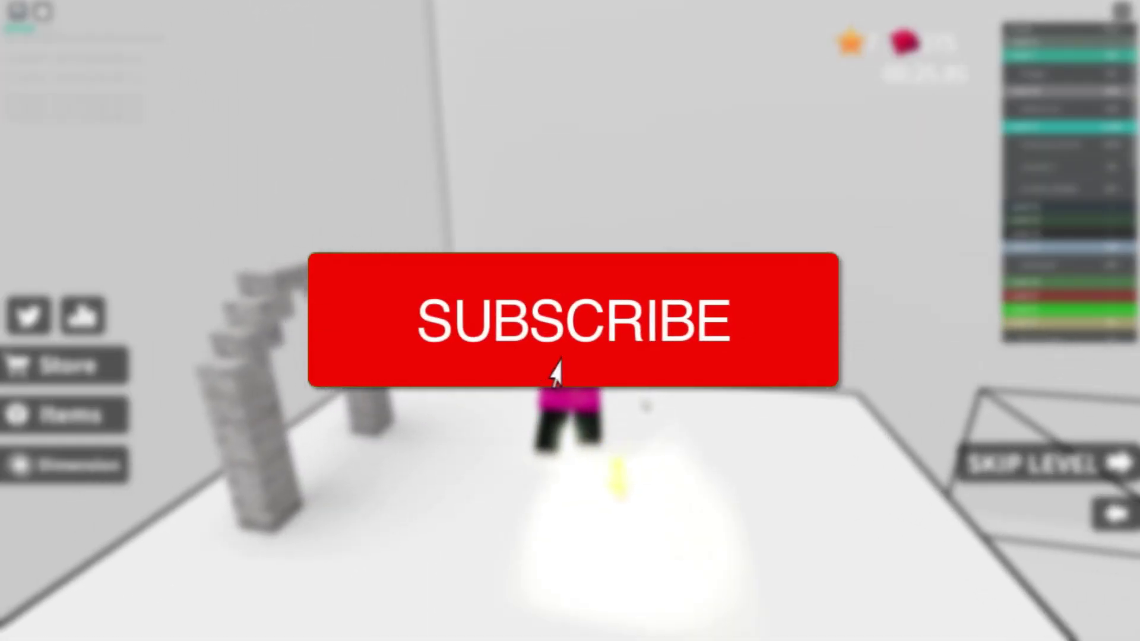
pyautogui.press('w')
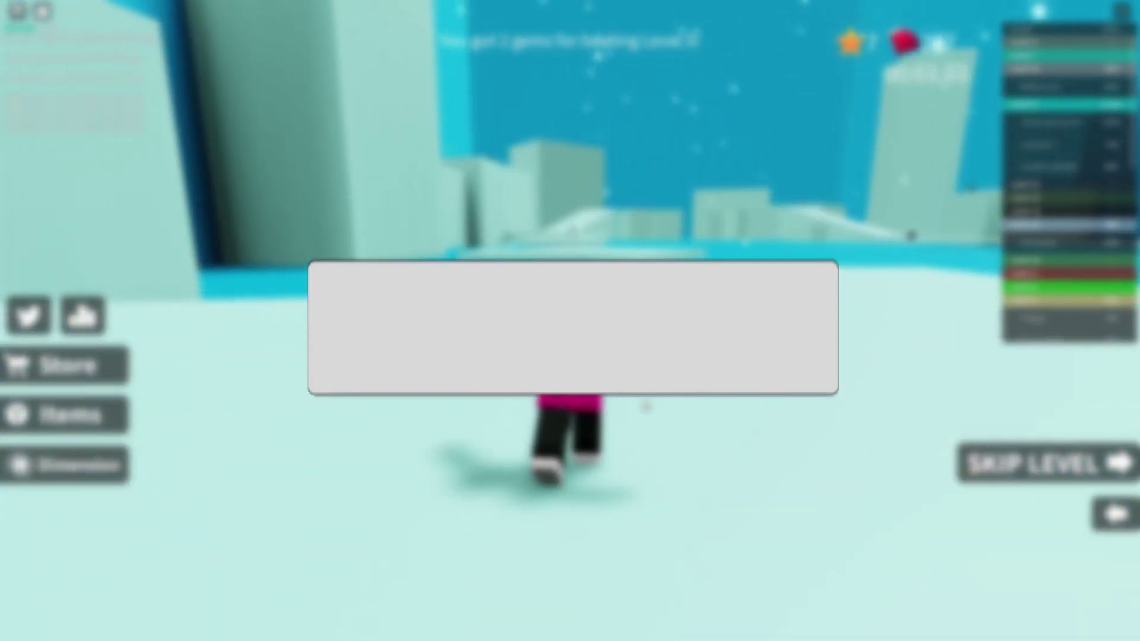
pyautogui.press('w')
pyautogui.press('w')
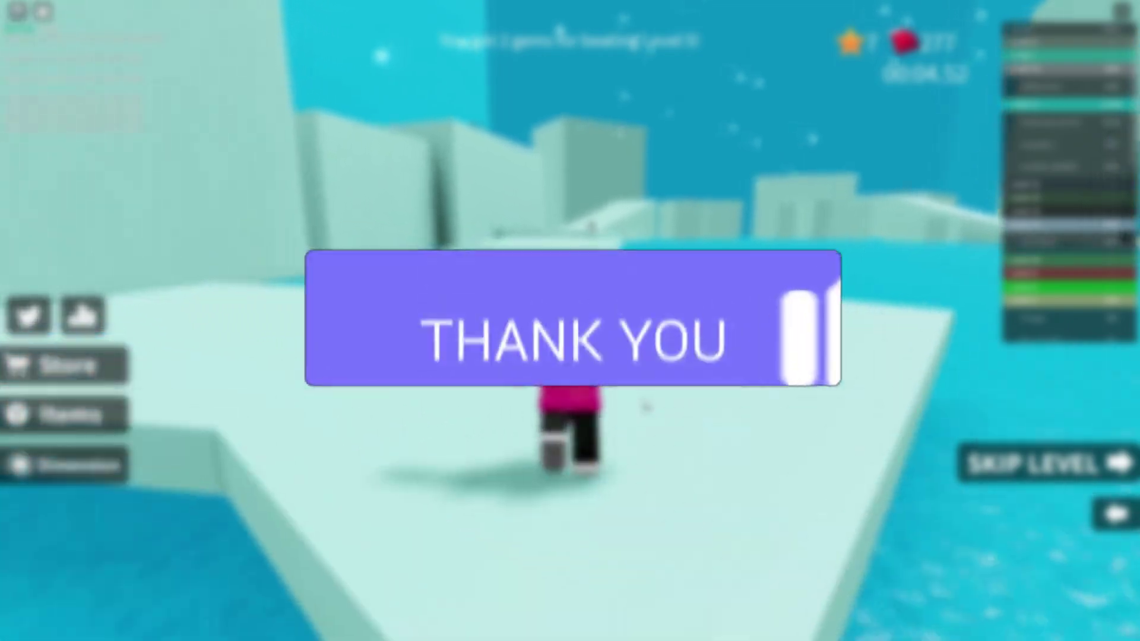
pyautogui.press('w')
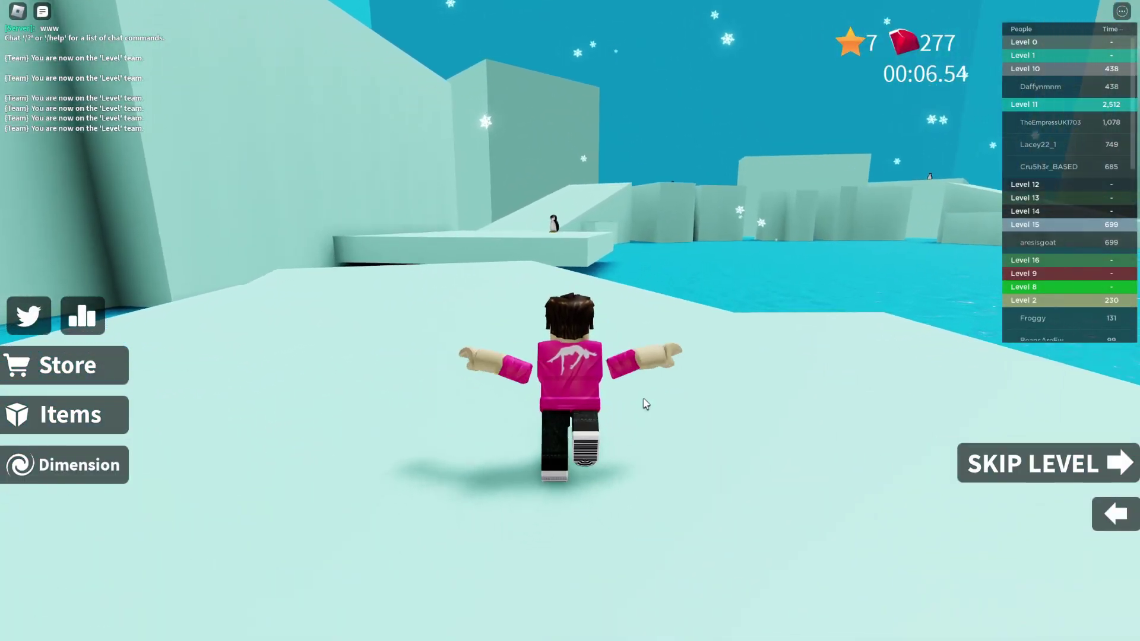
pyautogui.press('w')
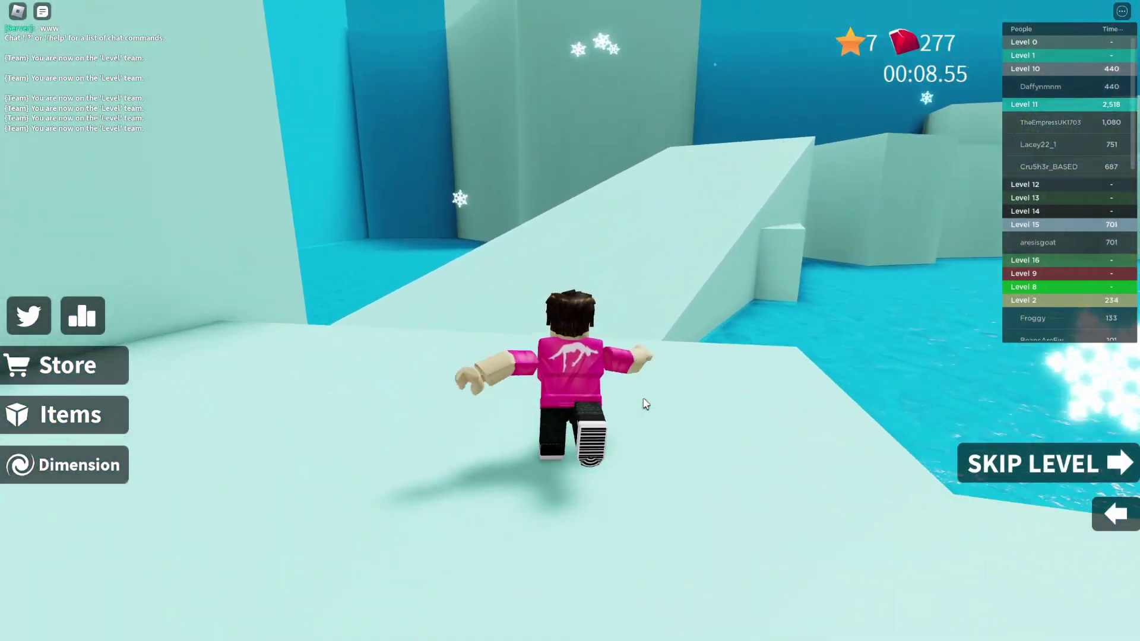
pyautogui.press('w')
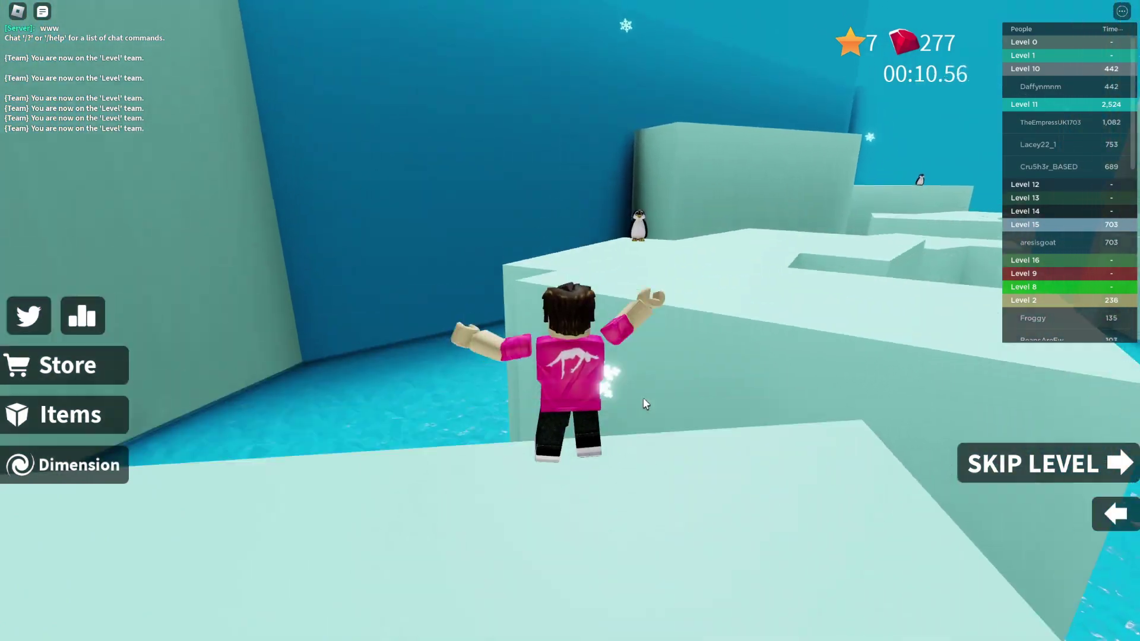
pyautogui.press('w')
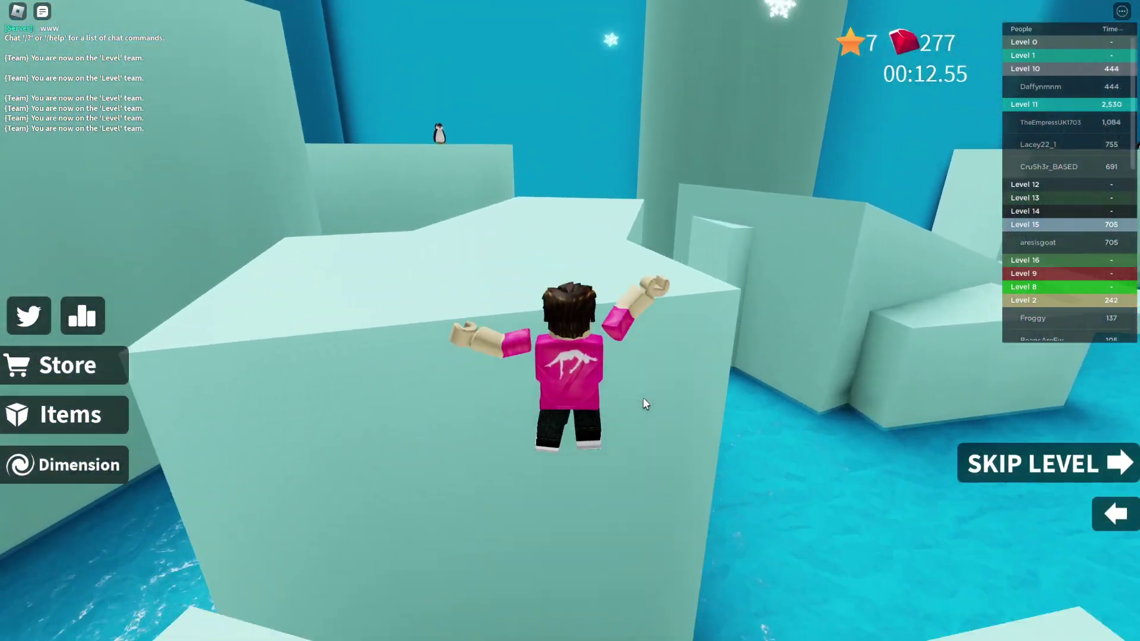
pyautogui.press('w')
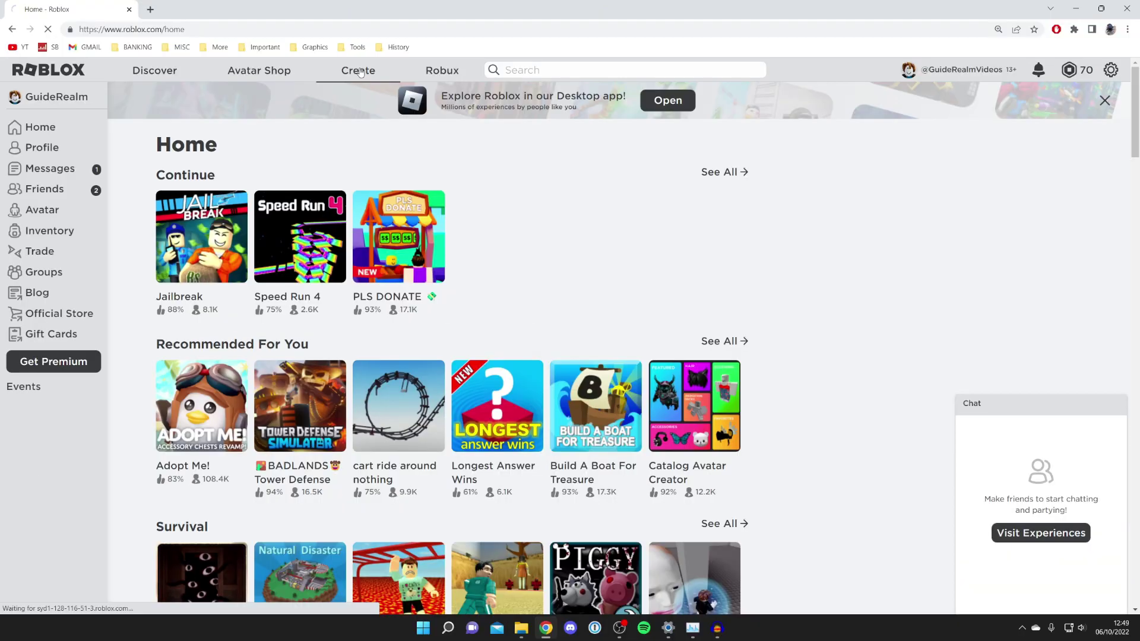
# Go through Create to the Shirts creation page and open the official shirt template image
pyautogui.click(506, 19)
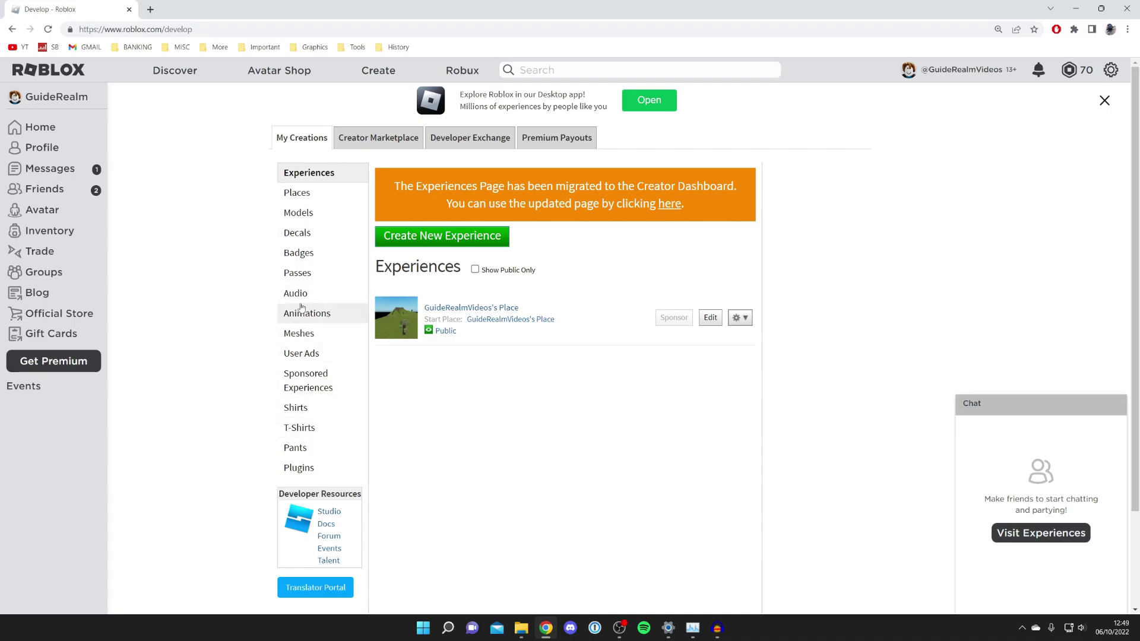
pyautogui.click(306, 408)
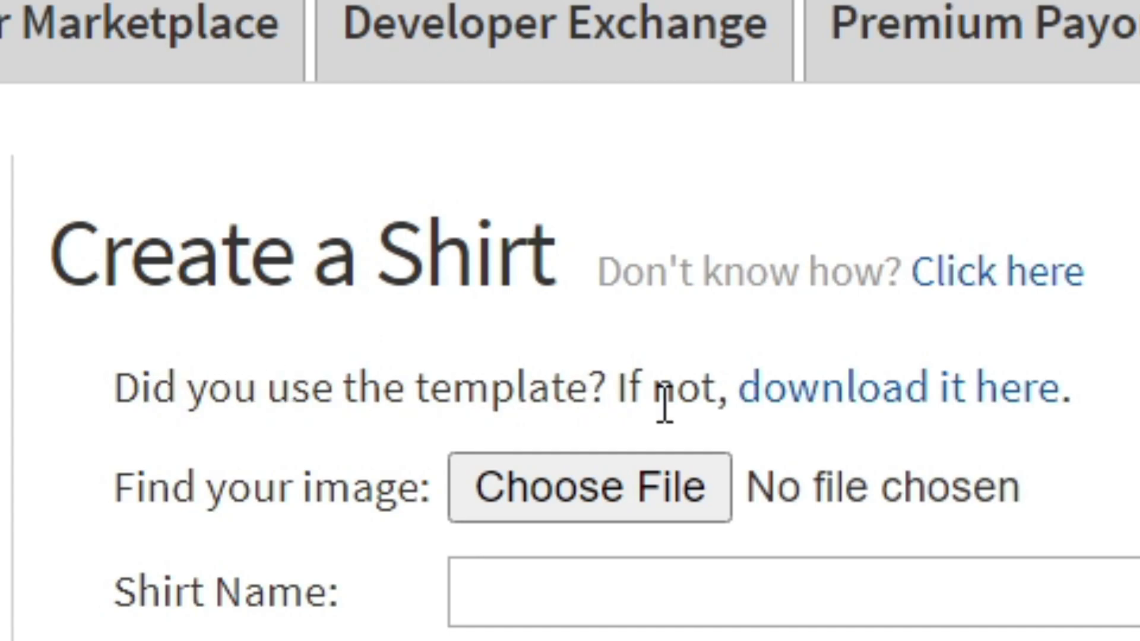
pyautogui.click(826, 392)
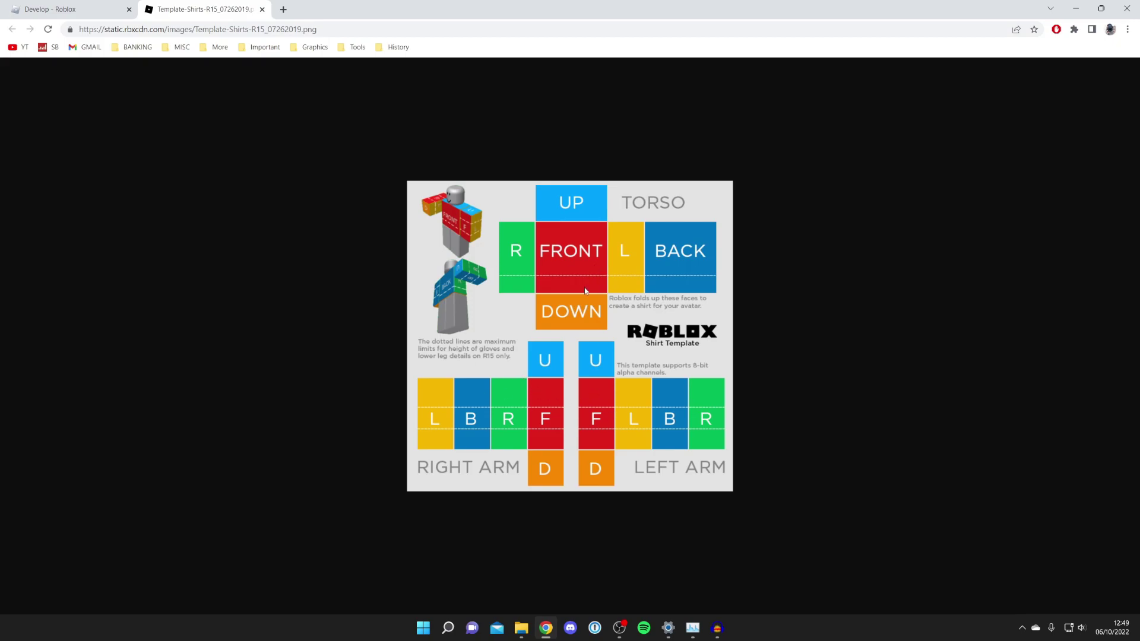
# Save the shirt template image as Template-Shirts-R15_07262019.png in the Downloads folder
pyautogui.rightClick(529, 299)
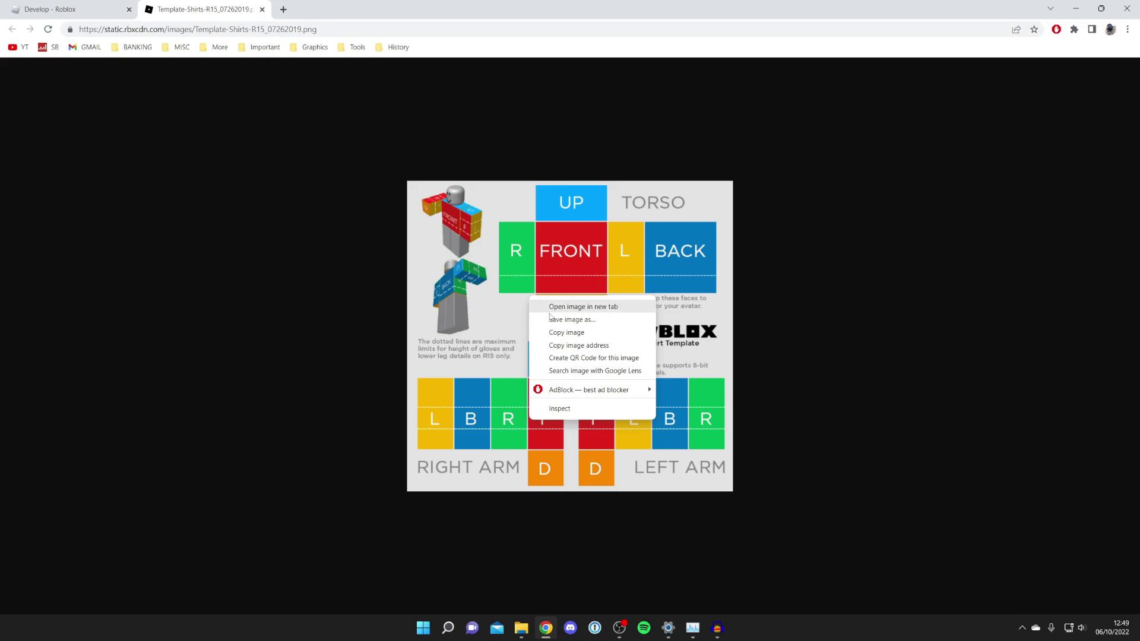
pyautogui.click(581, 320)
pyautogui.scroll(2, 315, 220)
pyautogui.scroll(3, 314, 220)
pyautogui.click(307, 218)
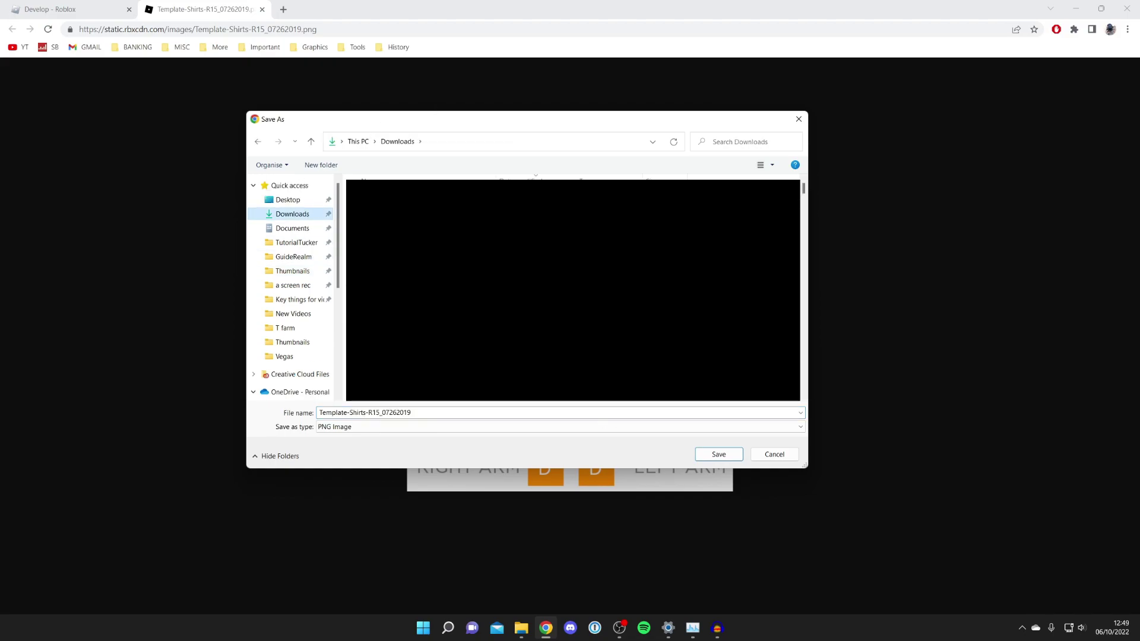
pyautogui.click(718, 454)
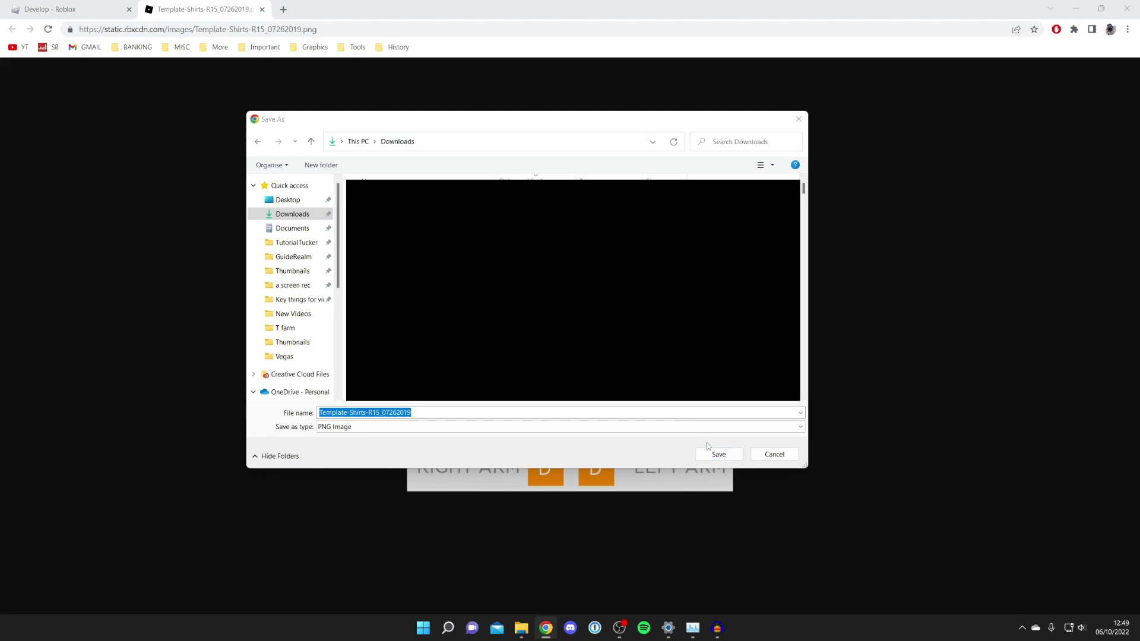
pyautogui.click(343, 6)
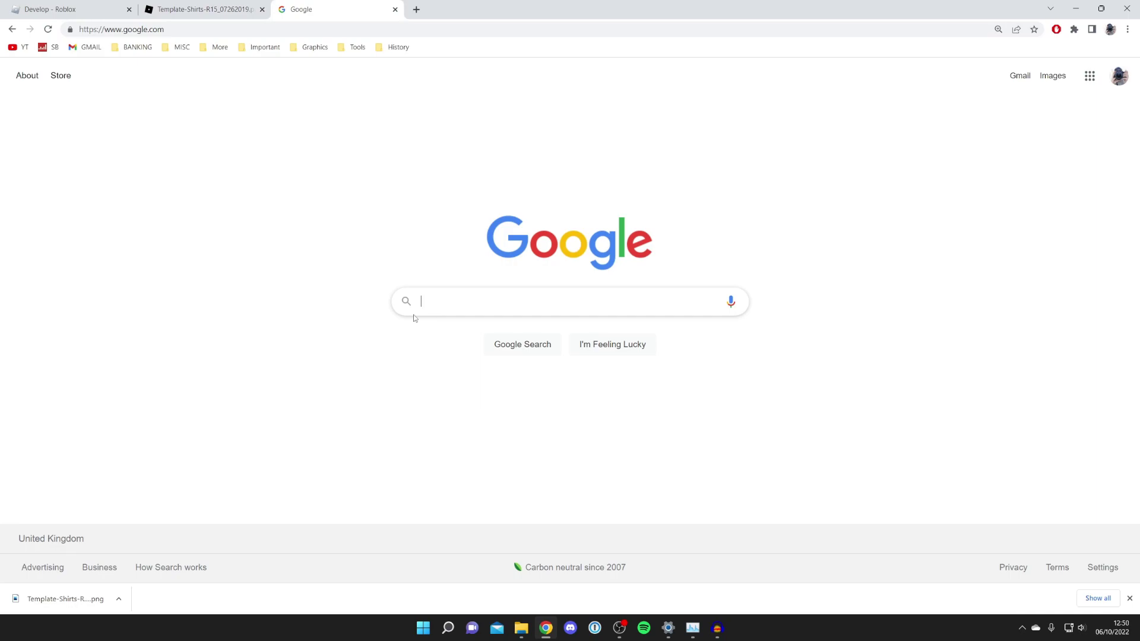
# Search Google for 'photopea' and open the Photopea online photo editor
pyautogui.write('photope')
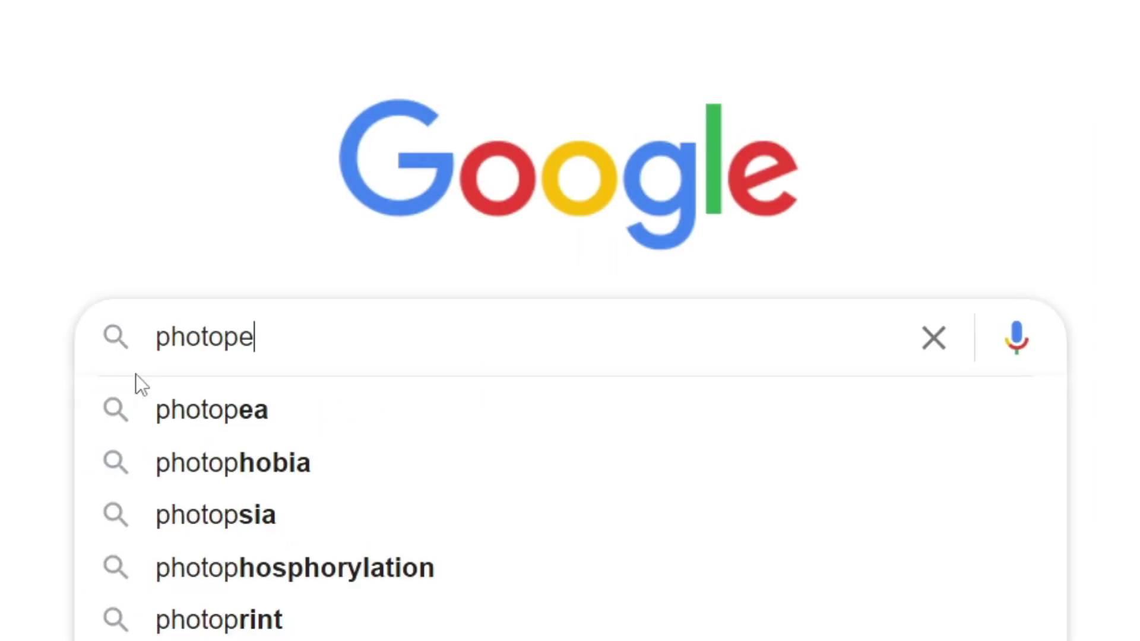
pyautogui.write('a')
pyautogui.press('Return')
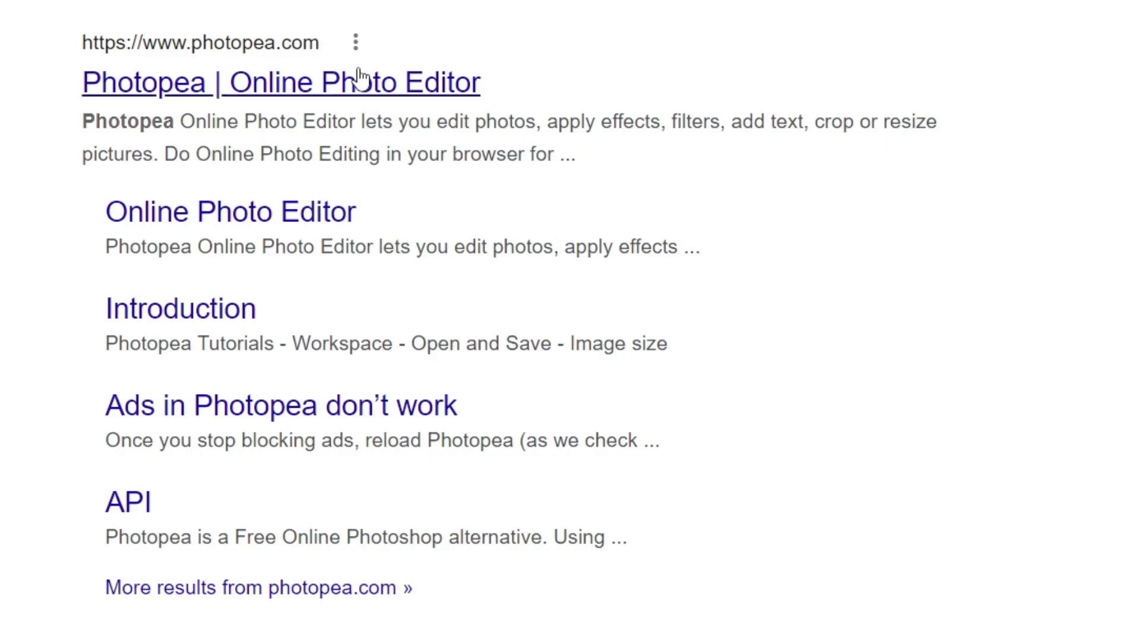
pyautogui.click(360, 80)
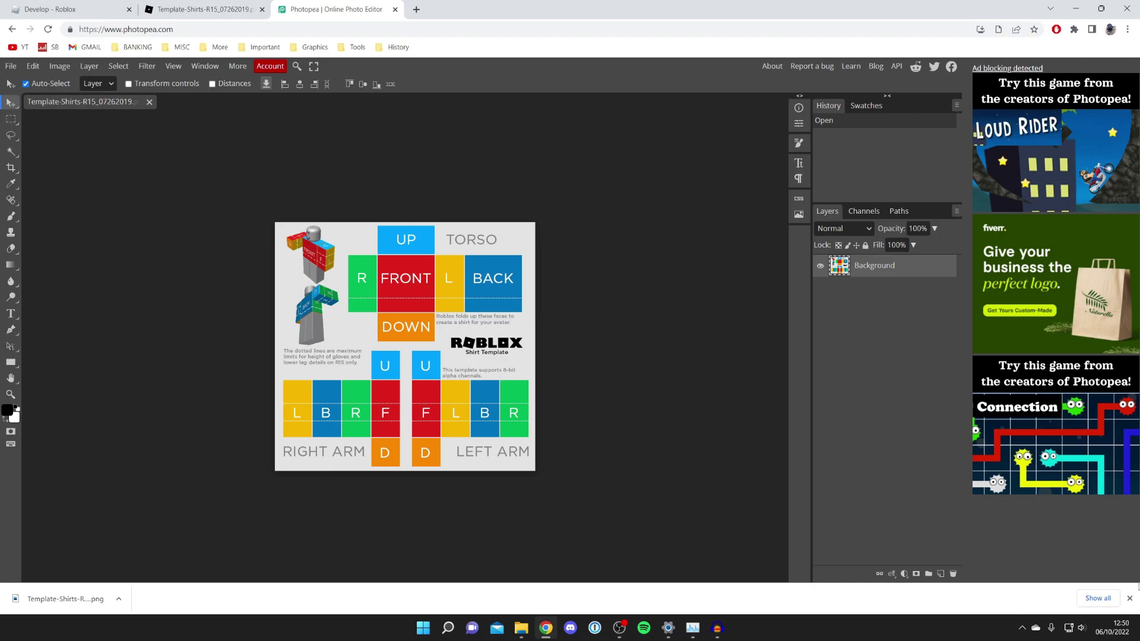
# Close Chrome's downloads bar, pick the Rectangle Select tool and zoom in on the template
pyautogui.click(1129, 598)
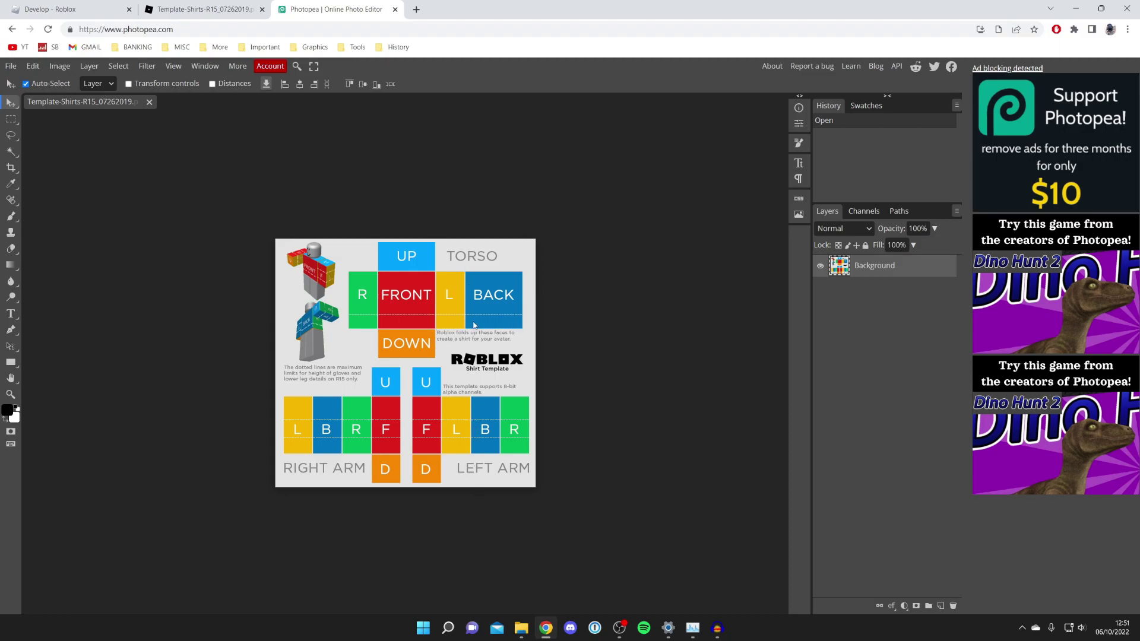
pyautogui.click(13, 119)
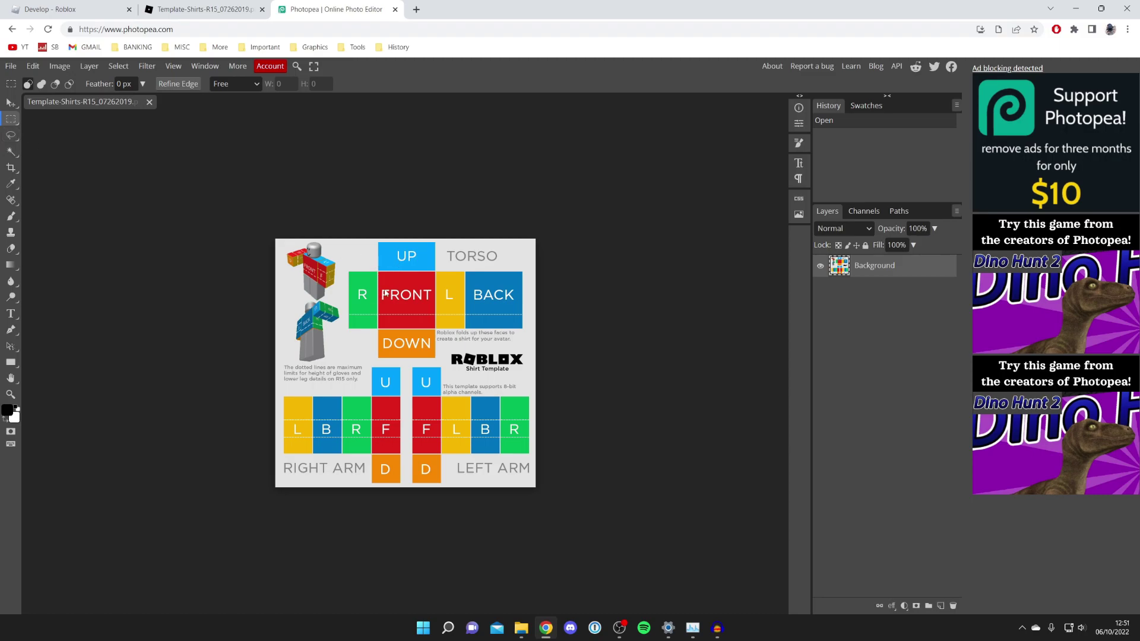
pyautogui.hotkey('ctrl', '+')
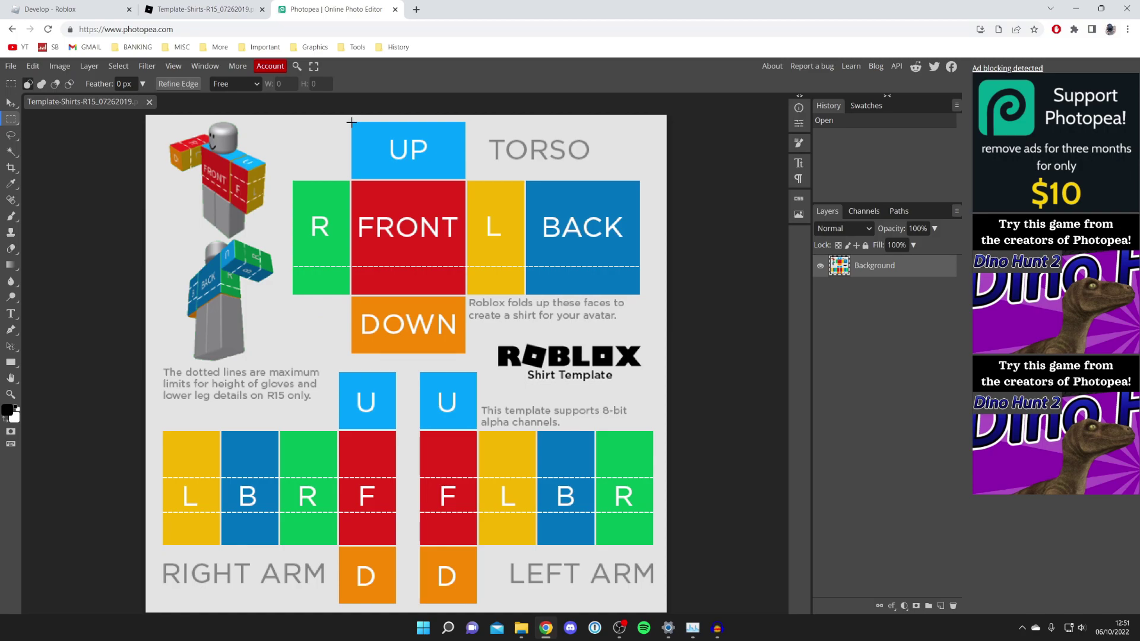
pyautogui.moveTo(351, 122); pyautogui.dragTo(465, 354)
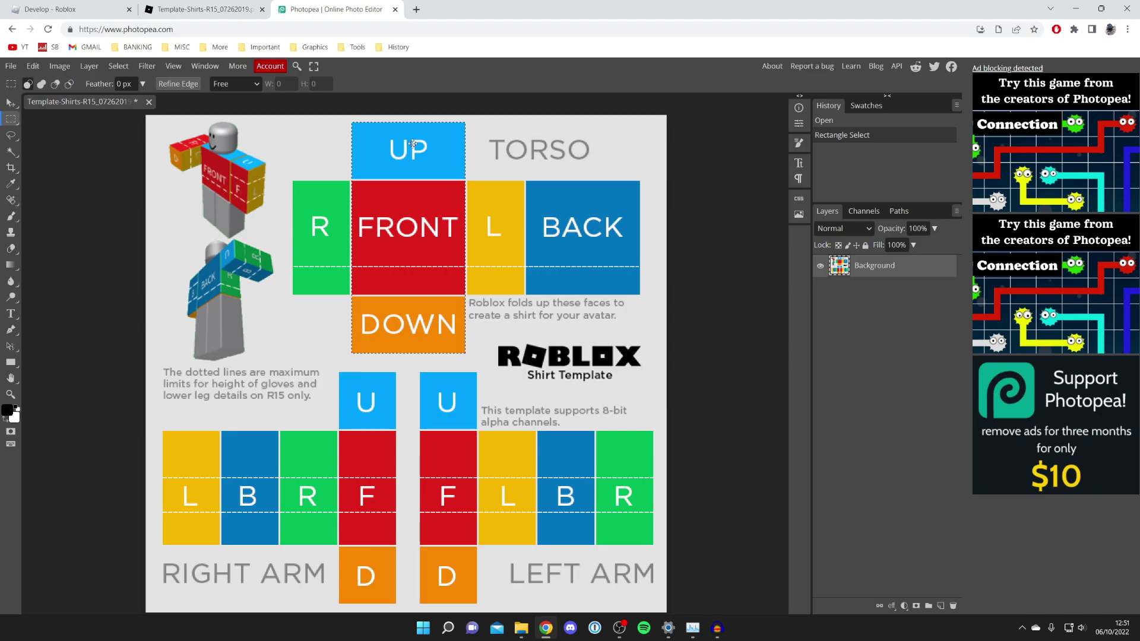
pyautogui.press('Delete')
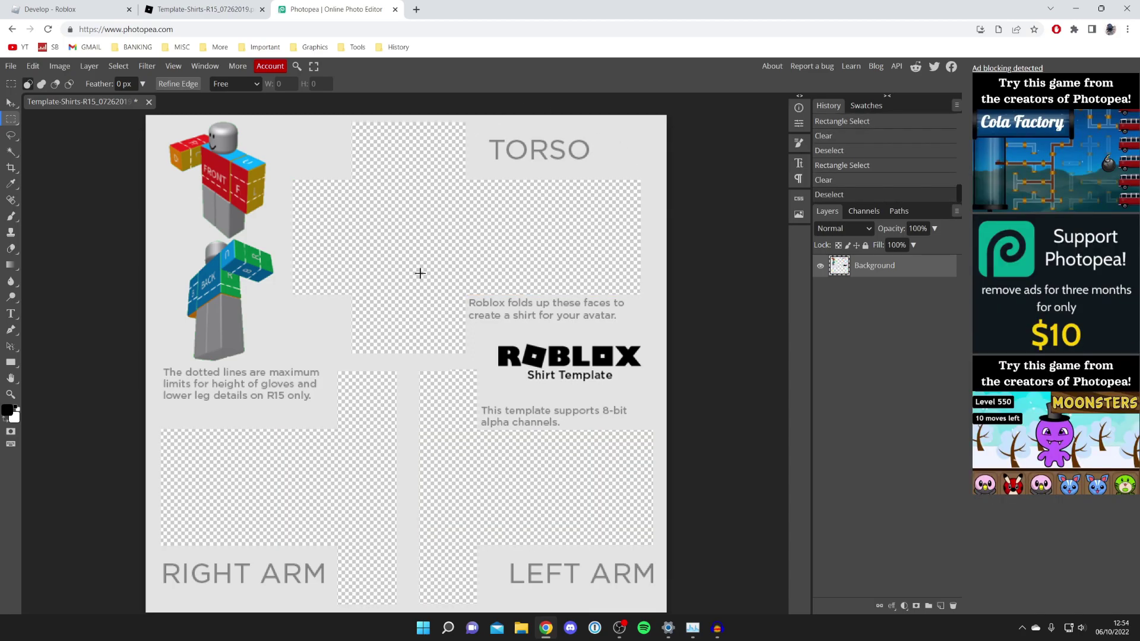
pyautogui.moveTo(376, 228); pyautogui.dragTo(438, 279)
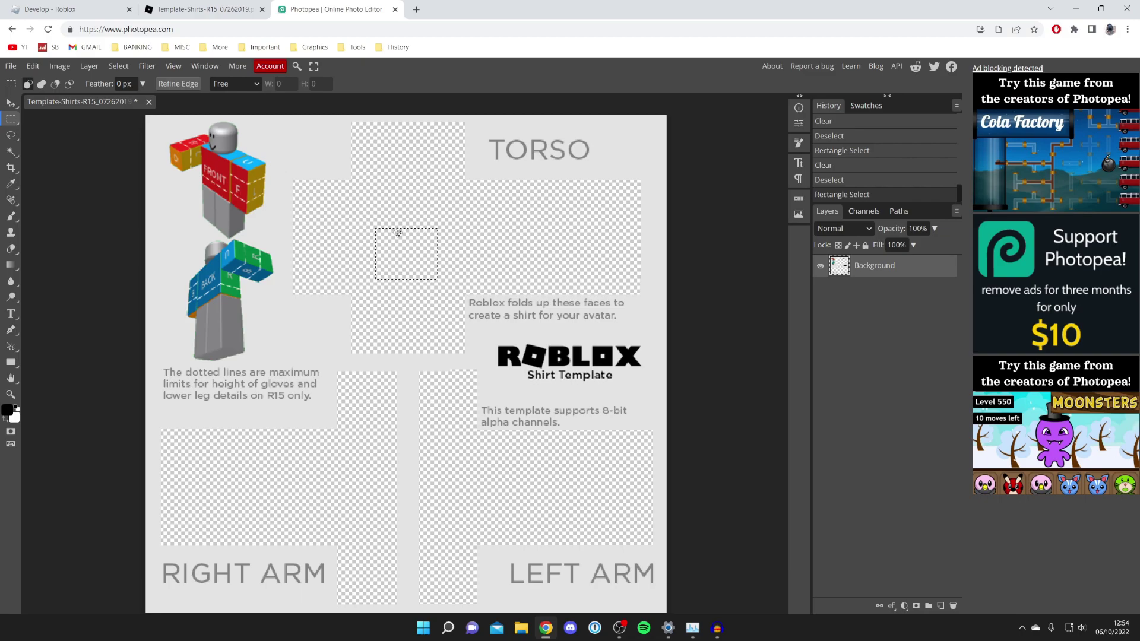
pyautogui.hotkey('ctrl', 'd')
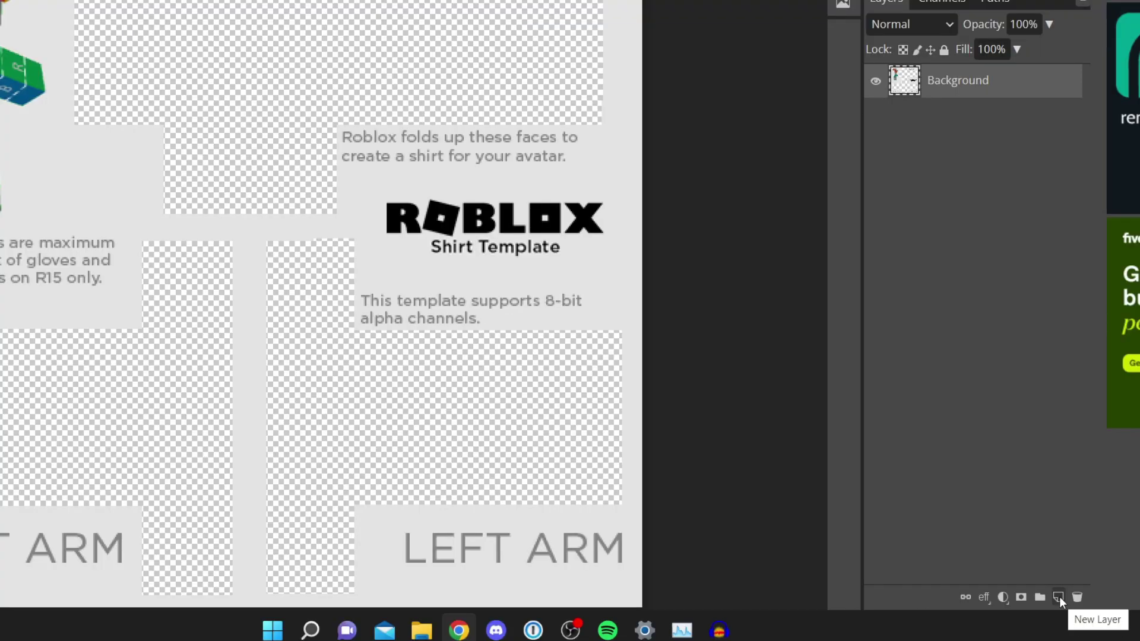
pyautogui.click(941, 606)
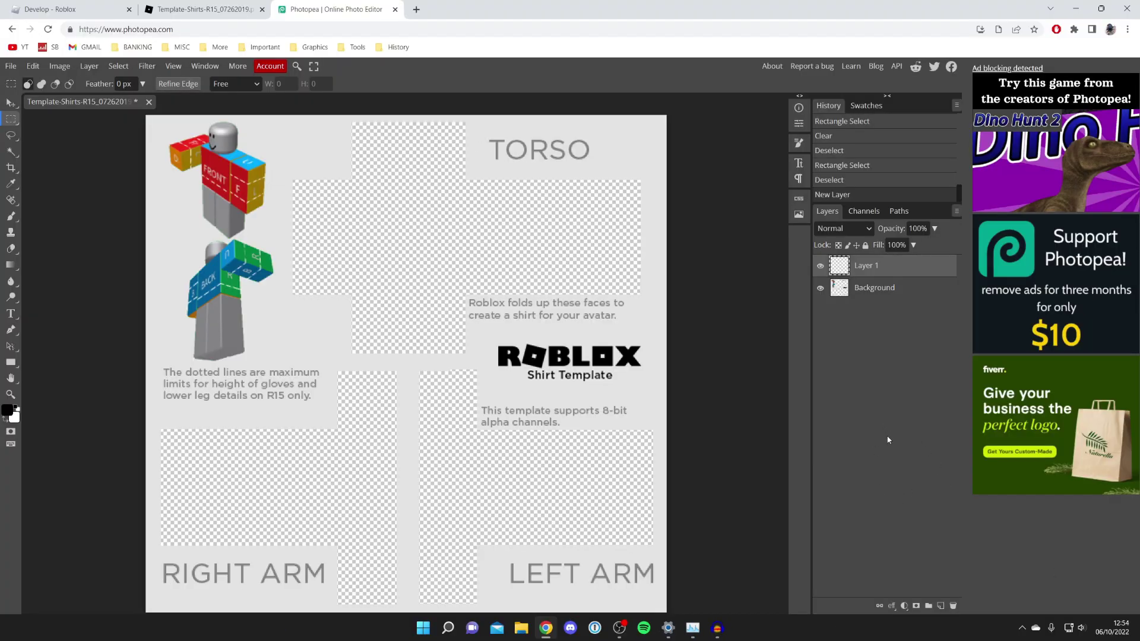
# Move Layer 1 beneath the Background, select the torso and arm area, and pick light cyan
pyautogui.moveTo(864, 269); pyautogui.dragTo(865, 300)
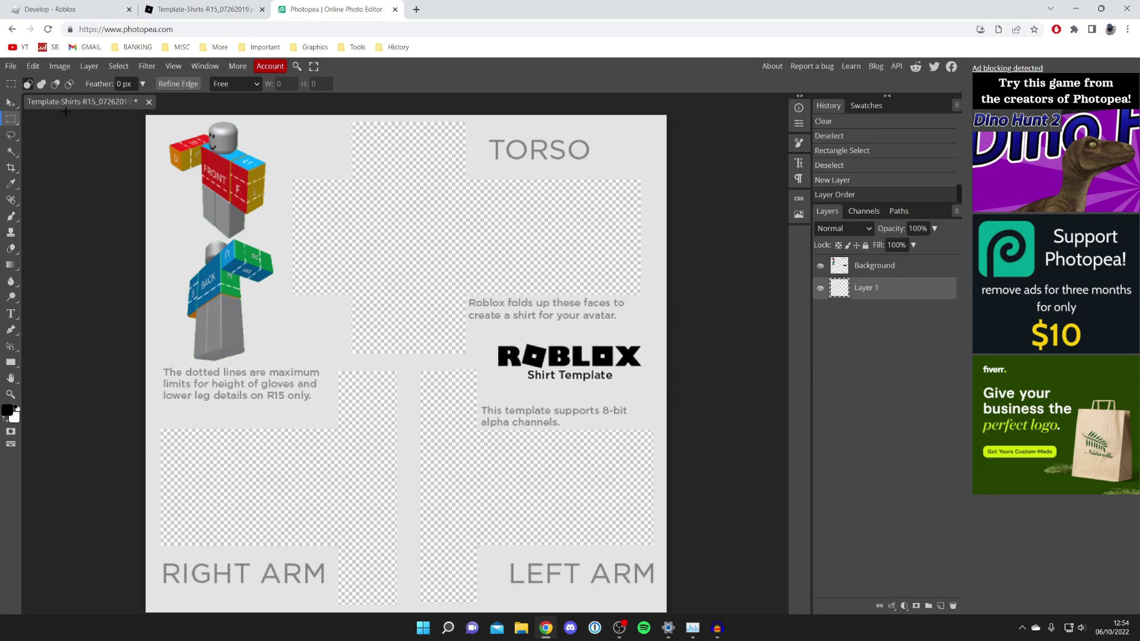
pyautogui.moveTo(283, 118); pyautogui.dragTo(658, 610)
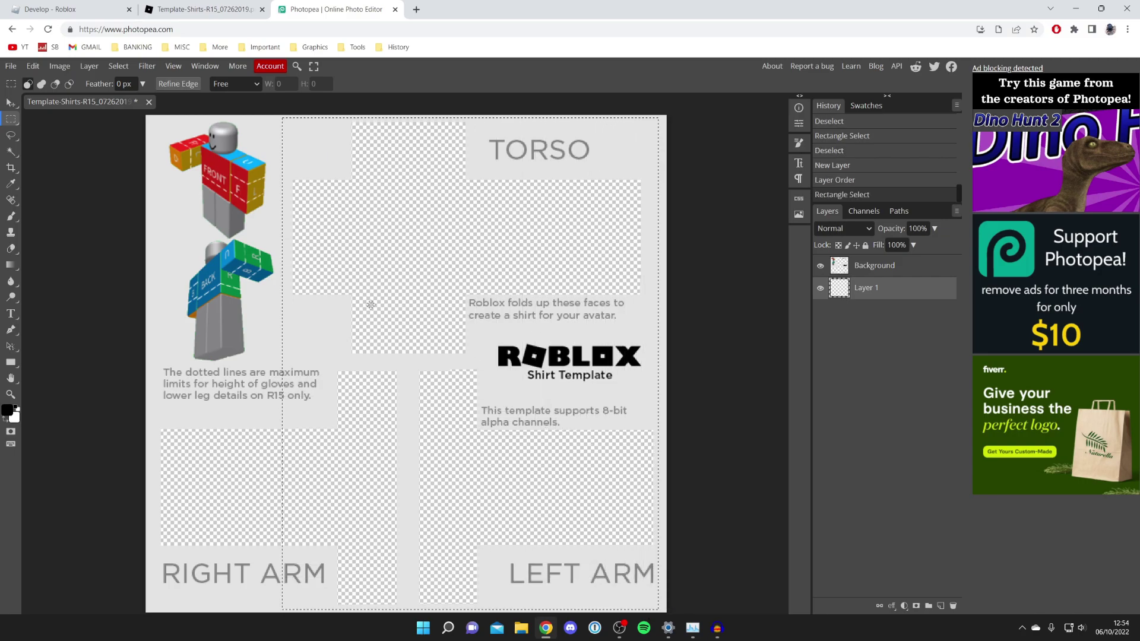
pyautogui.click(7, 410)
pyautogui.click(184, 215)
pyautogui.click(227, 238)
pyautogui.click(148, 168)
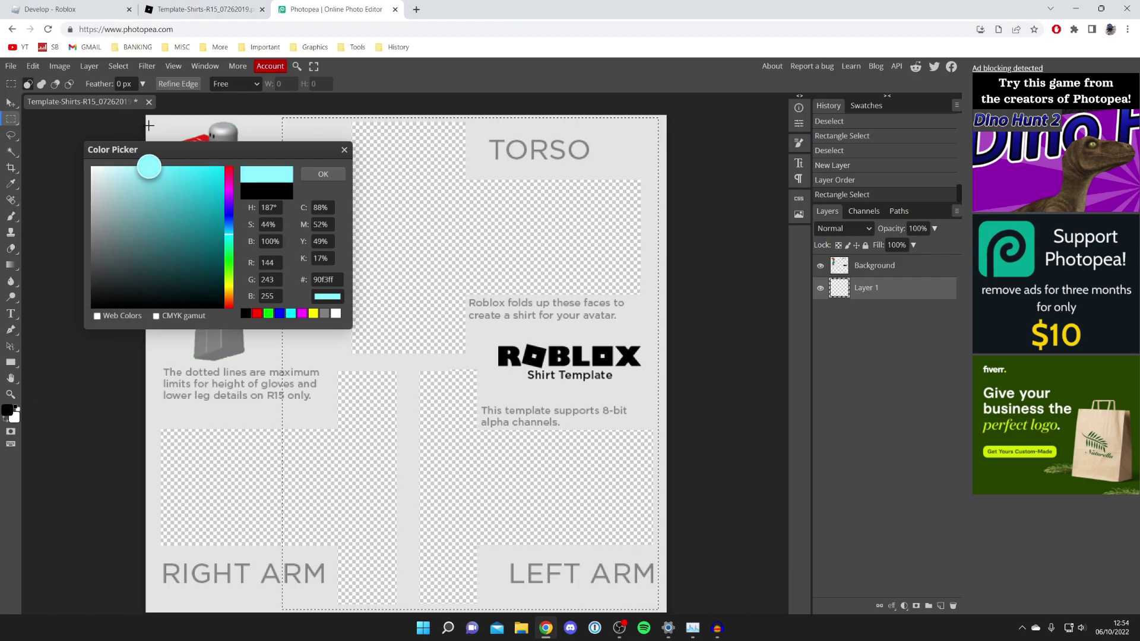
pyautogui.click(323, 174)
# Fill the selection with light cyan using the Paint Bucket, then start choosing a blue background colour
pyautogui.click(11, 265)
pyautogui.rightClick(27, 314)
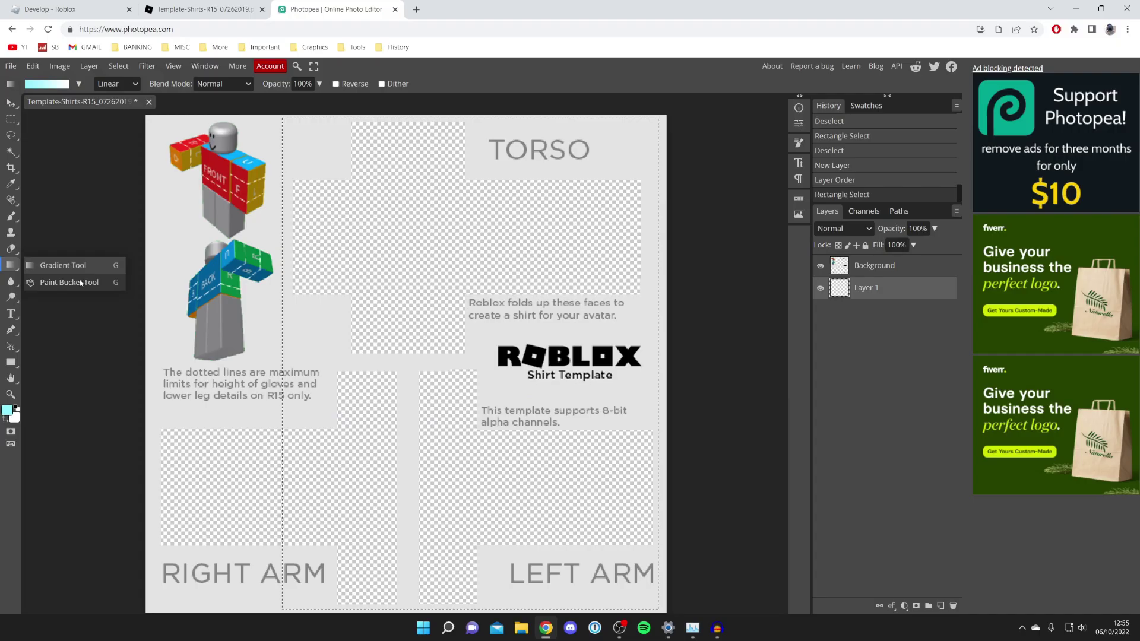
pyautogui.click(133, 363)
pyautogui.click(335, 248)
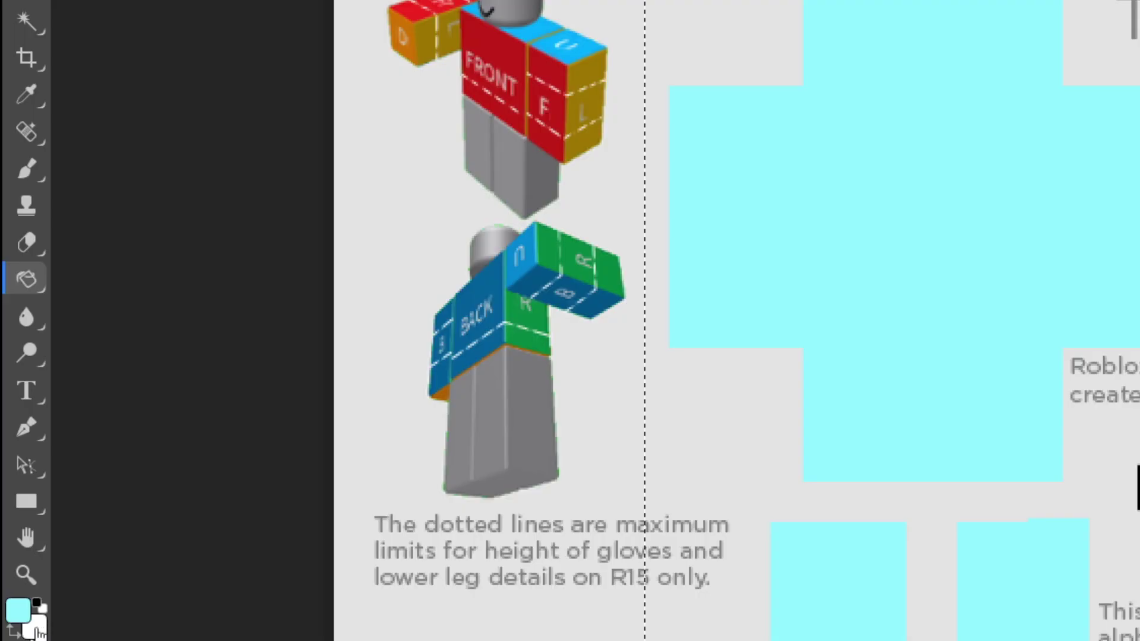
pyautogui.click(14, 418)
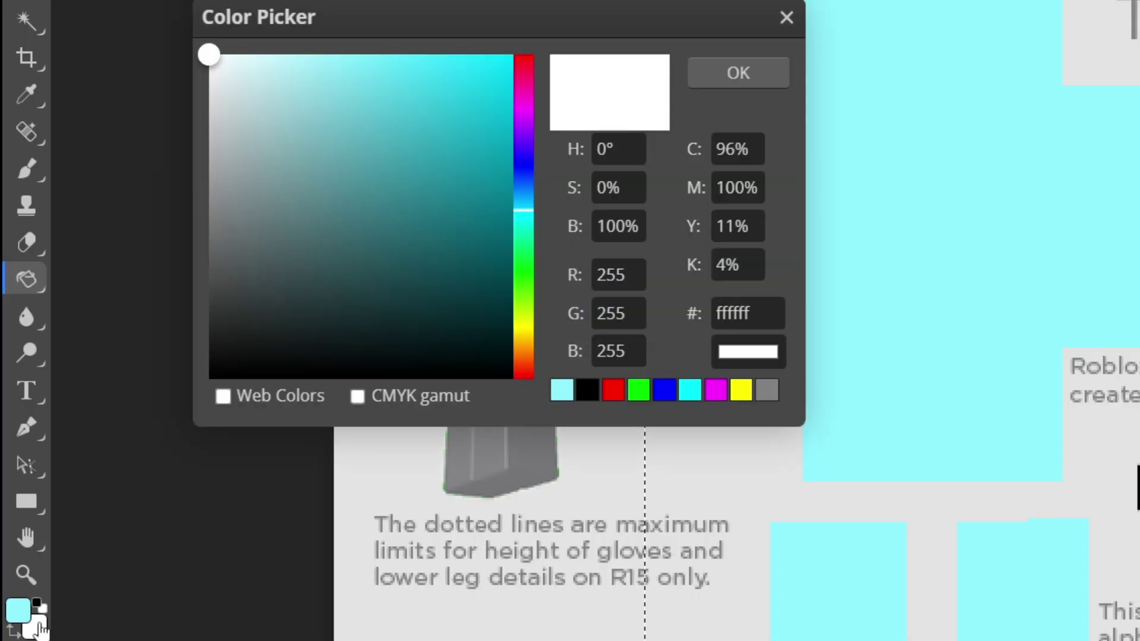
pyautogui.moveTo(530, 170); pyautogui.dragTo(523, 195)
# Set the background colour to 00a0ff and drag a top-to-bottom cyan-to-blue linear gradient
pyautogui.click(513, 54)
pyautogui.click(718, 76)
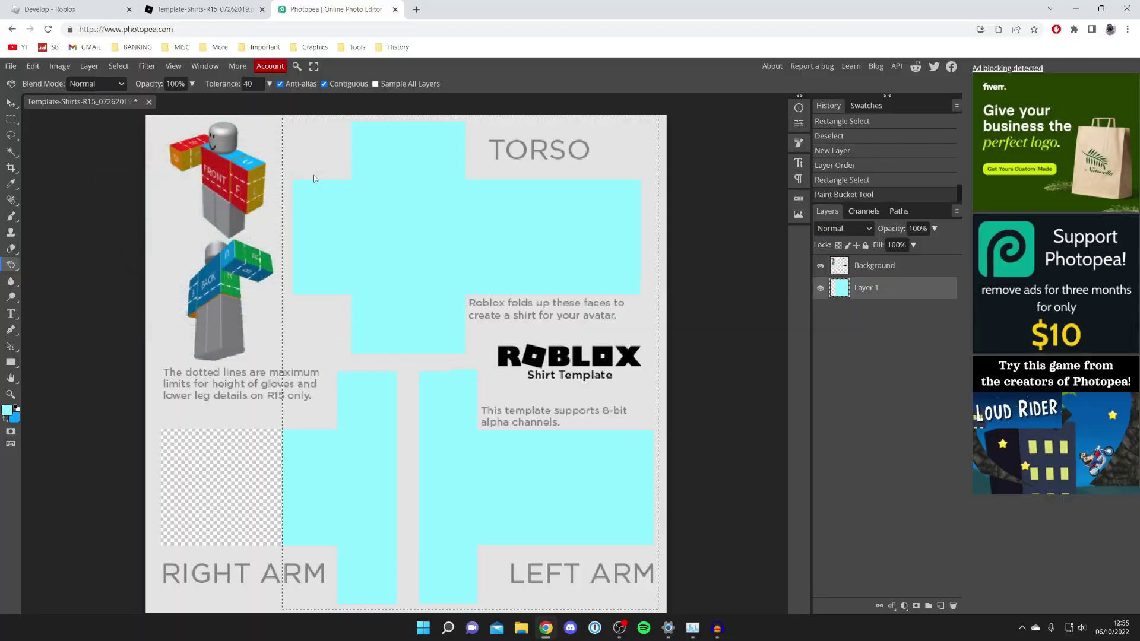
pyautogui.rightClick(15, 268)
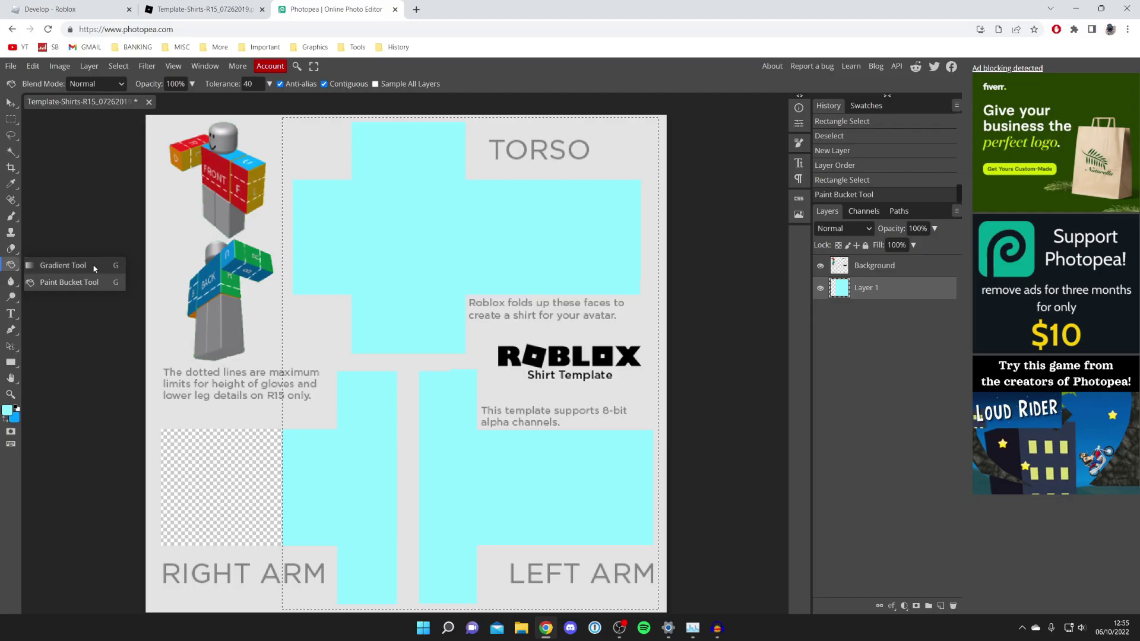
pyautogui.click(346, 291)
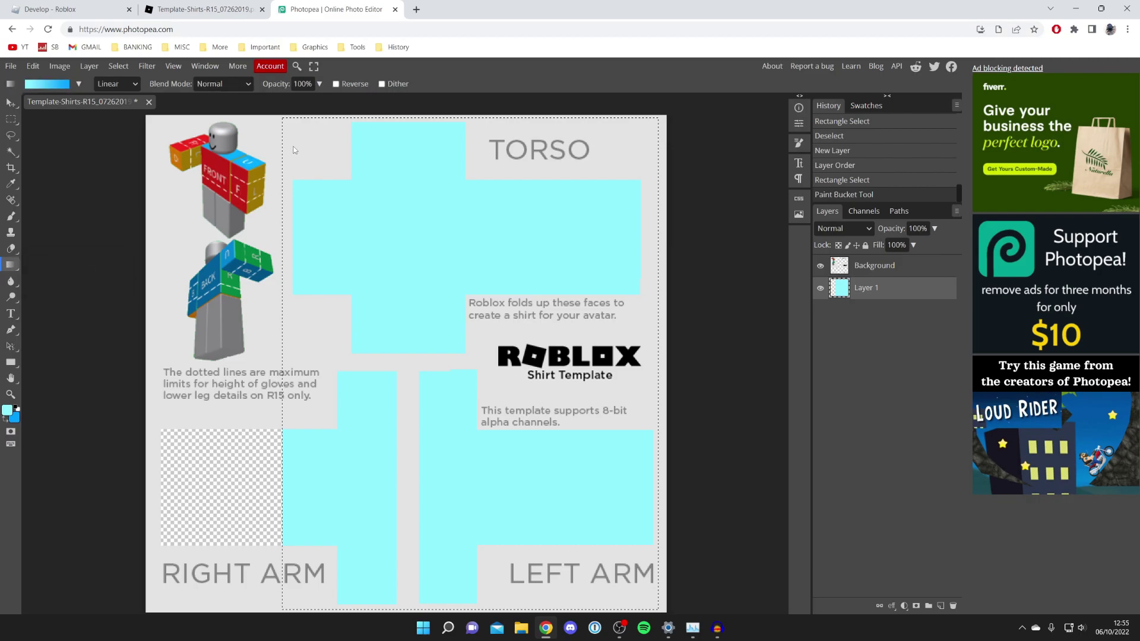
pyautogui.hotkey('ctrl', 'd')
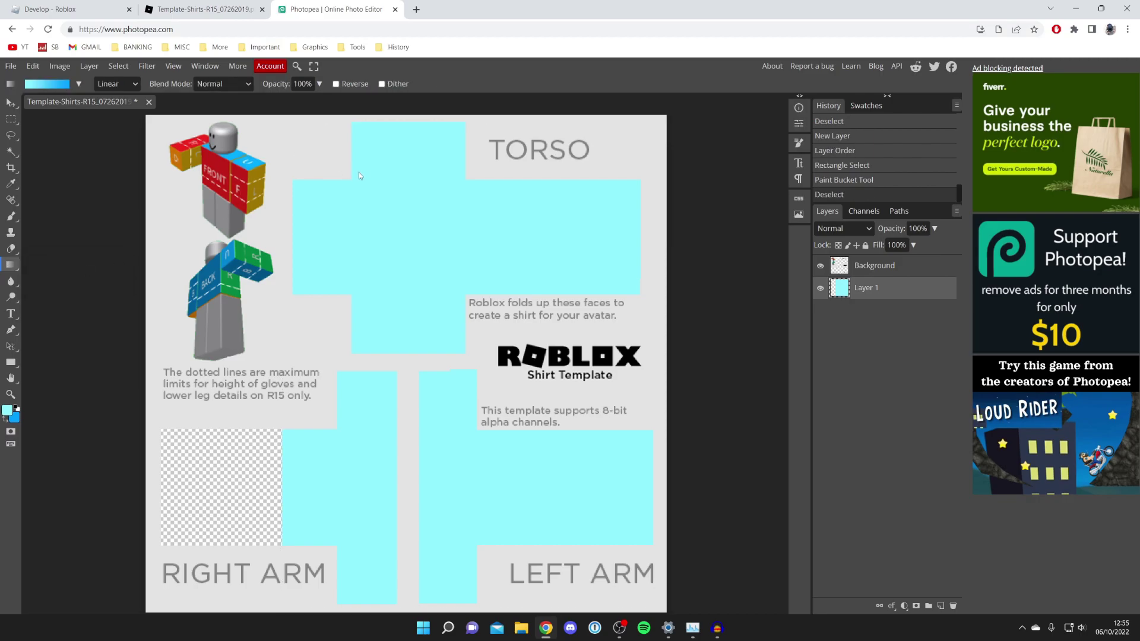
pyautogui.moveTo(324, 115); pyautogui.dragTo(543, 614)
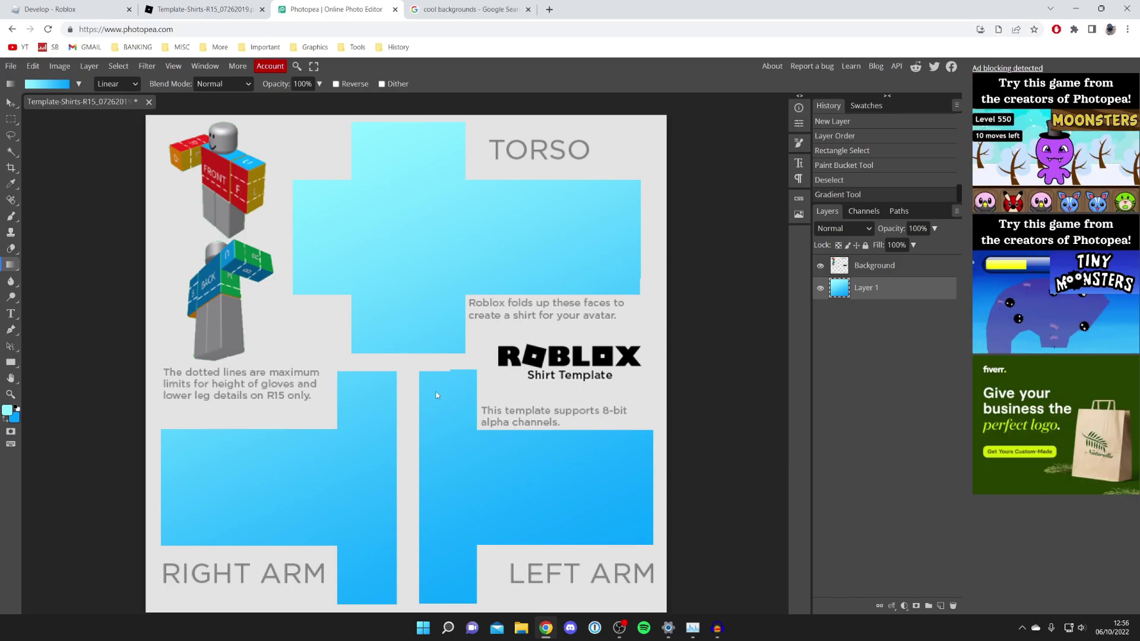
pyautogui.click(454, 10)
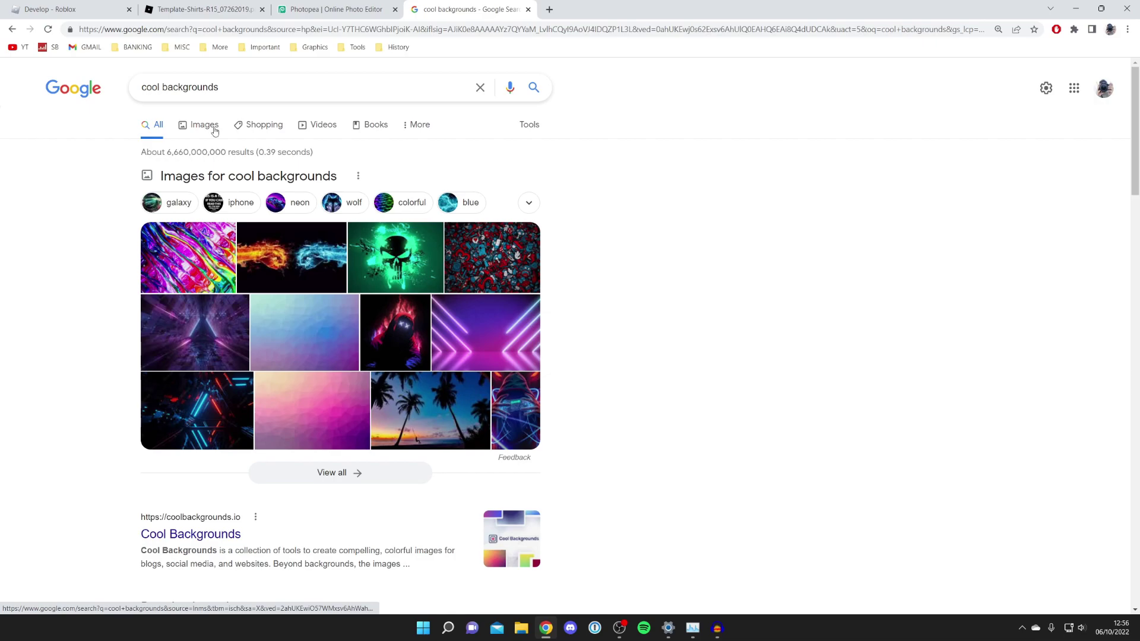
# Save the blue polygon background image into Downloads as sea-edge-79ab30e2.png
pyautogui.click(313, 349)
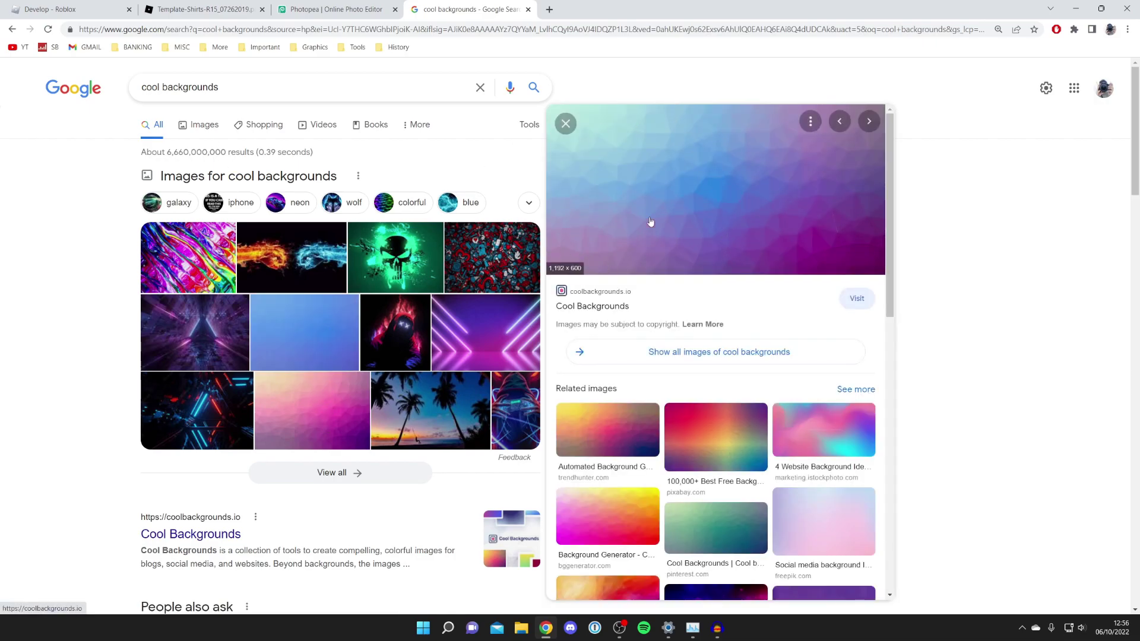
pyautogui.rightClick(631, 180)
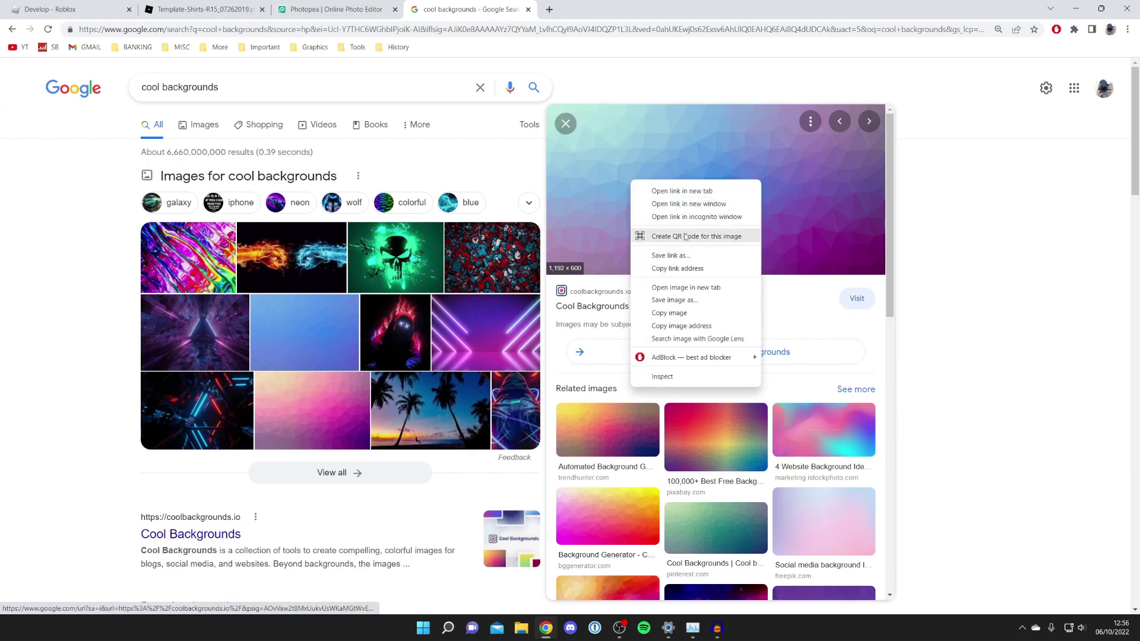
pyautogui.click(692, 300)
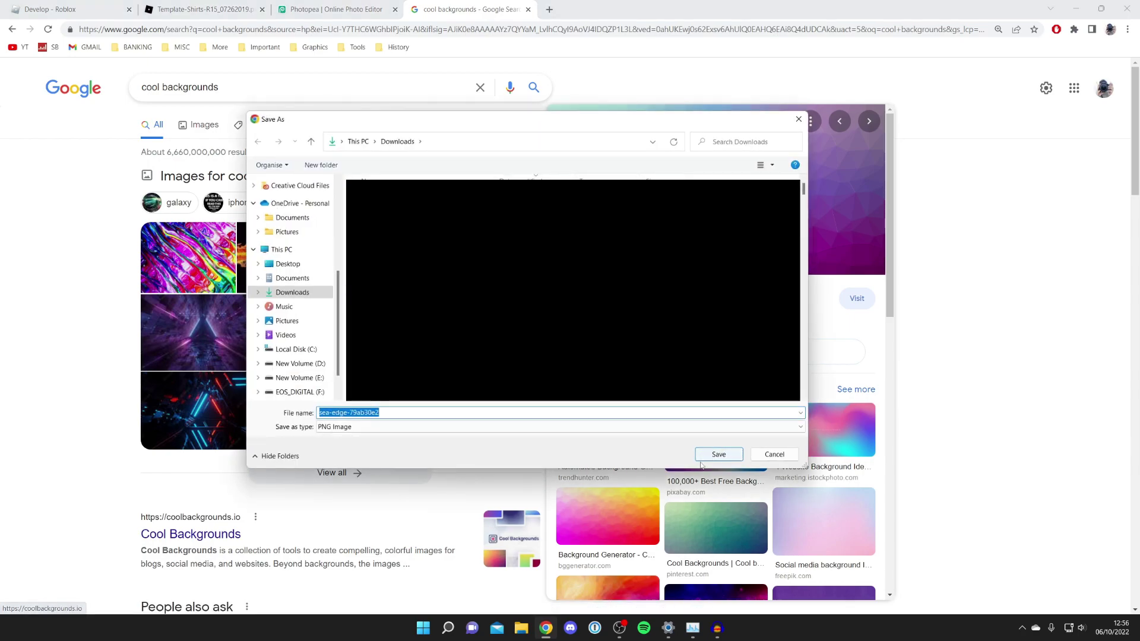
pyautogui.click(715, 461)
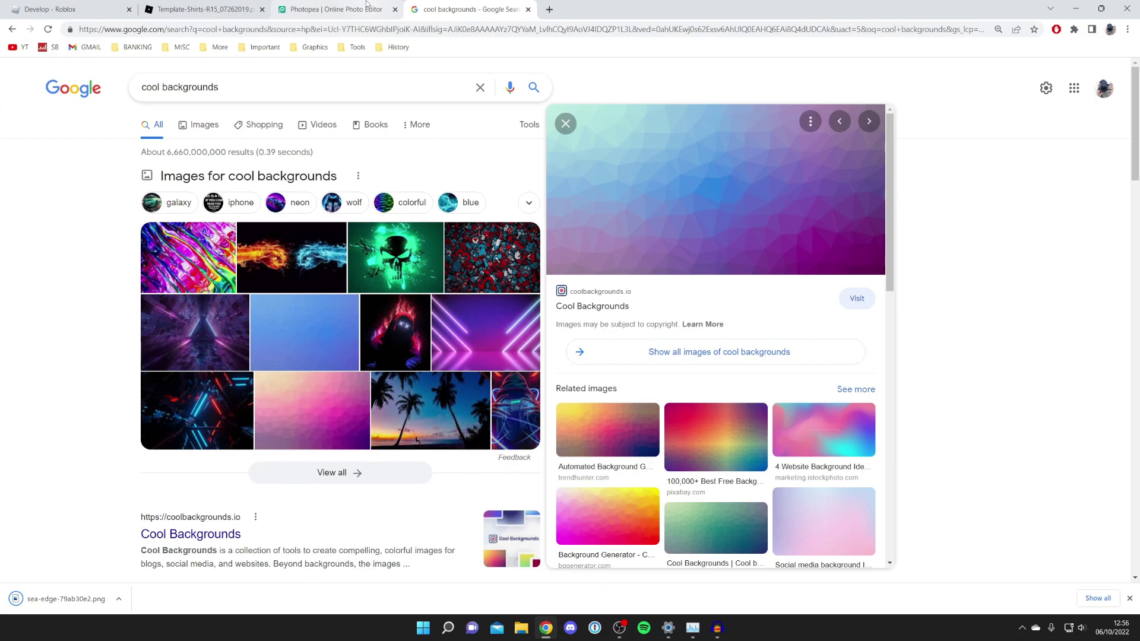
pyautogui.click(366, 6)
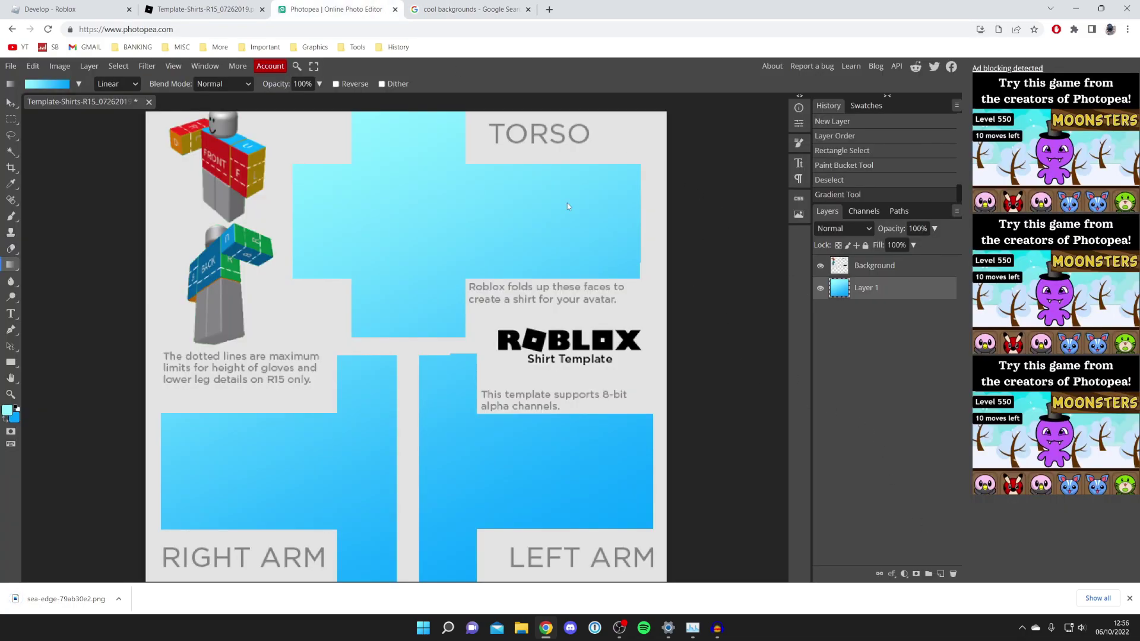
# Place sea-edge-79ab30e2.png into the template and stretch it over the shirt panels
pyautogui.click(11, 66)
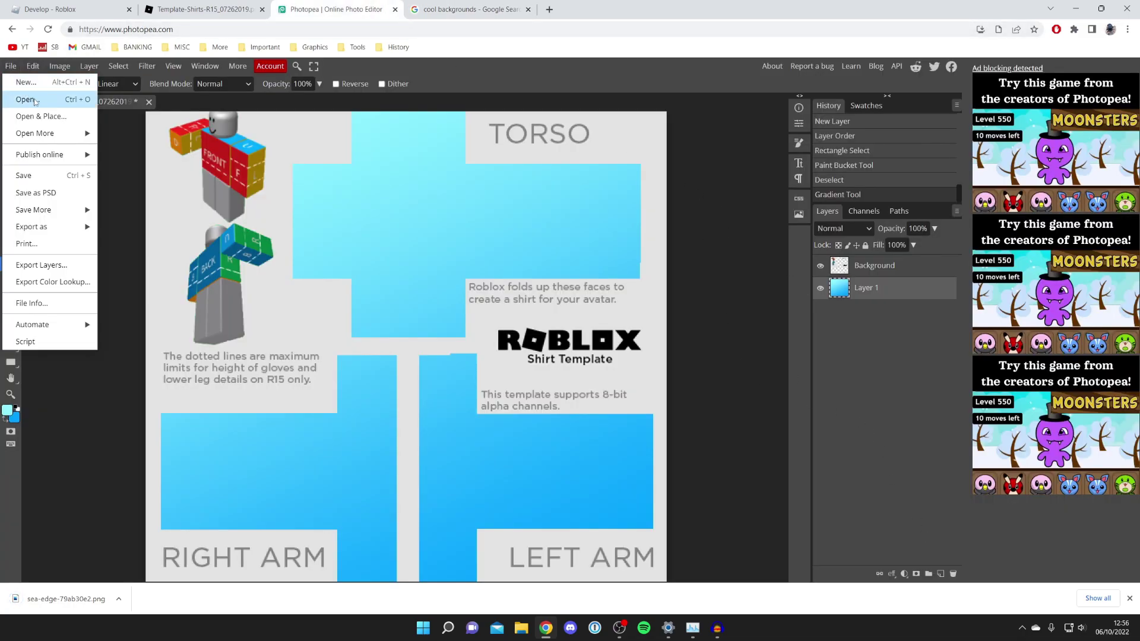
pyautogui.click(50, 117)
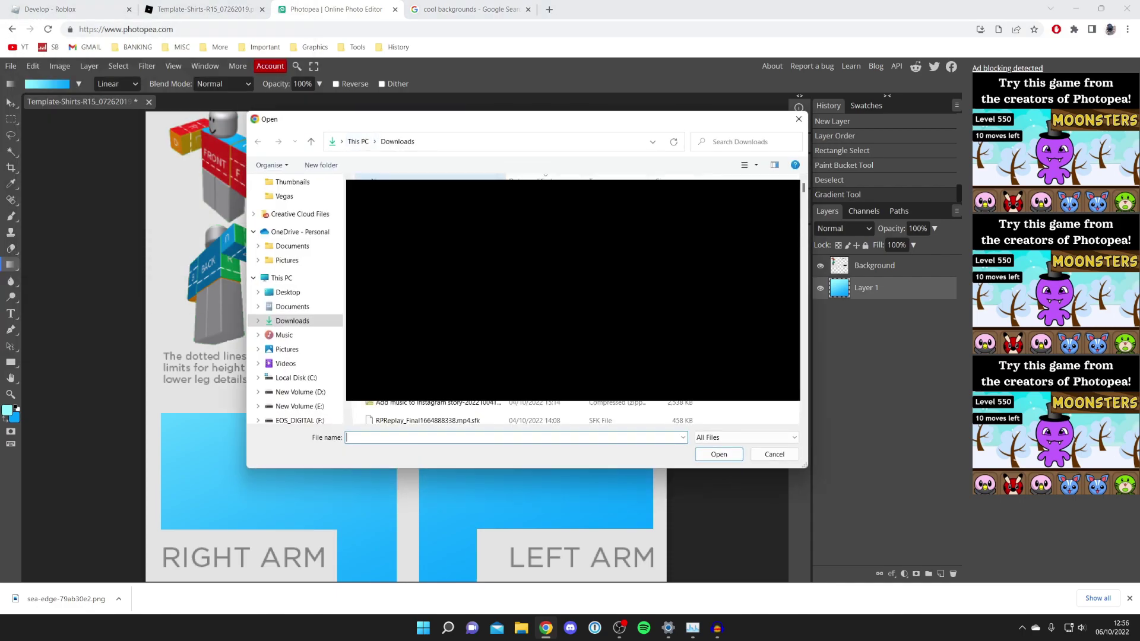
pyautogui.click(719, 454)
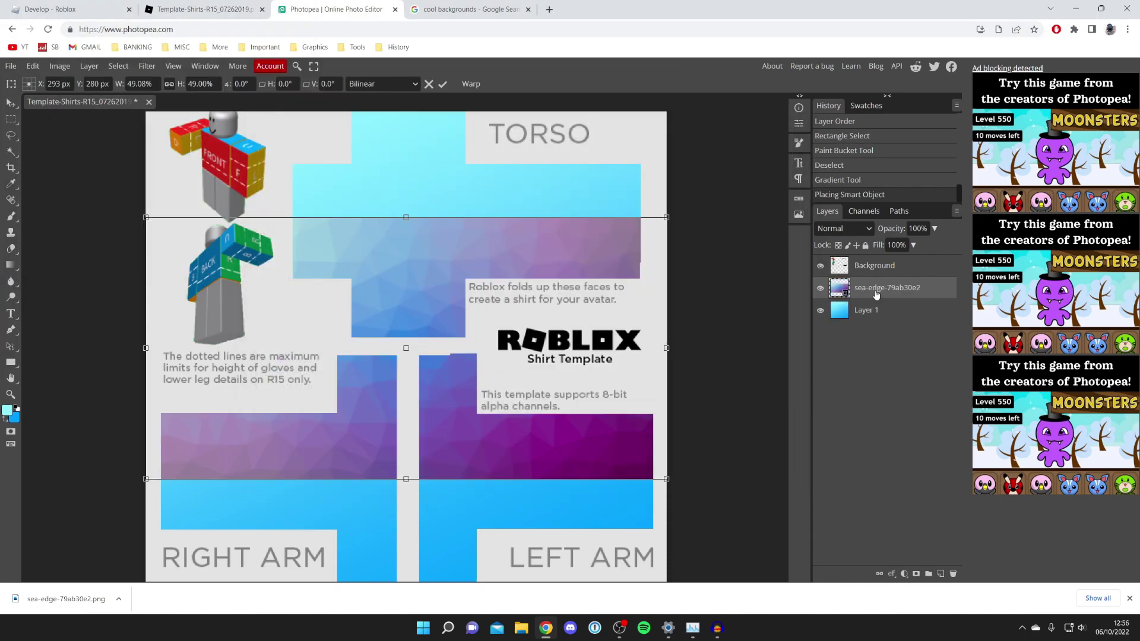
pyautogui.scroll(-2, 511, 291)
pyautogui.scroll(1, 449, 302)
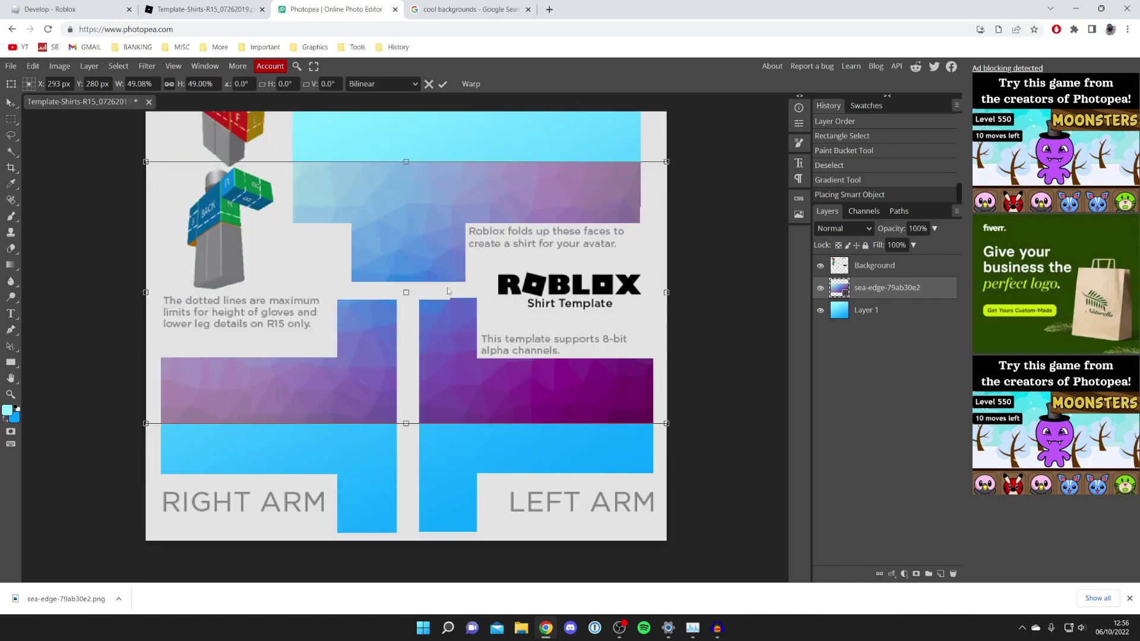
pyautogui.moveTo(412, 161); pyautogui.dragTo(412, 123)
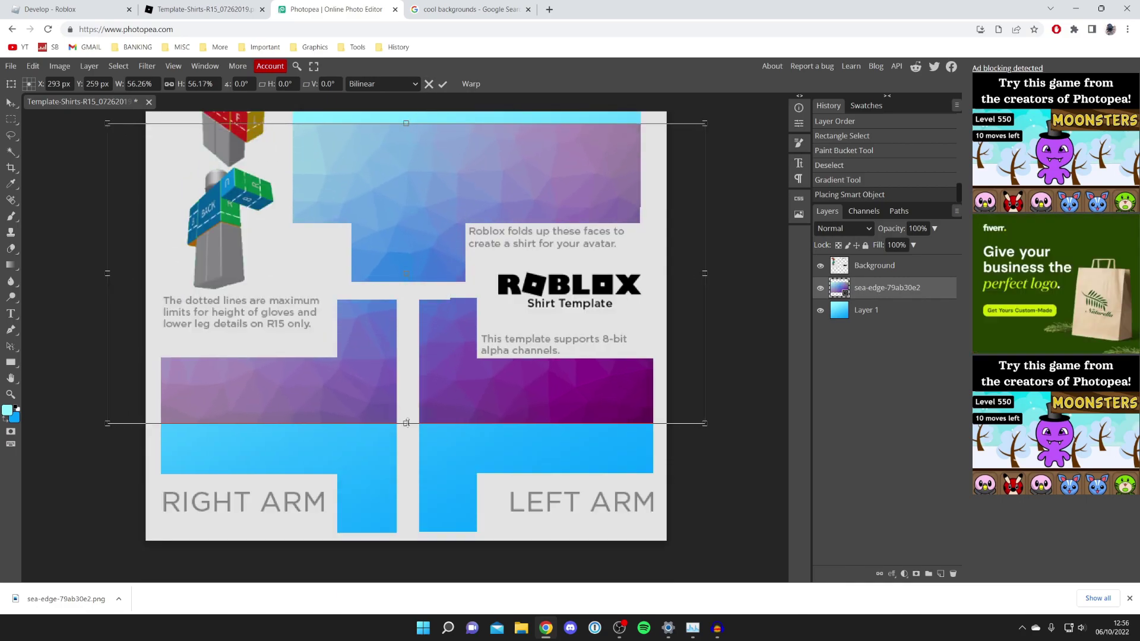
pyautogui.moveTo(406, 423); pyautogui.dragTo(416, 550)
pyautogui.scroll(3, 410, 472)
pyautogui.scroll(3, 410, 472)
pyautogui.moveTo(406, 457); pyautogui.dragTo(407, 365)
pyautogui.scroll(-8, 408, 367)
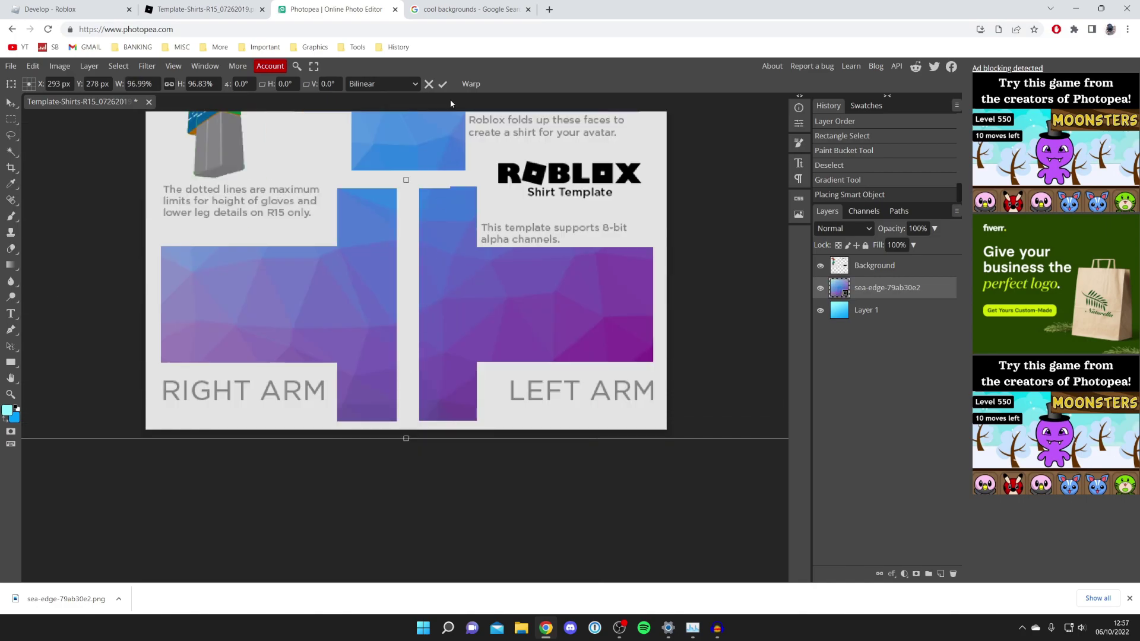
pyautogui.scroll(1, 451, 104)
pyautogui.click(443, 84)
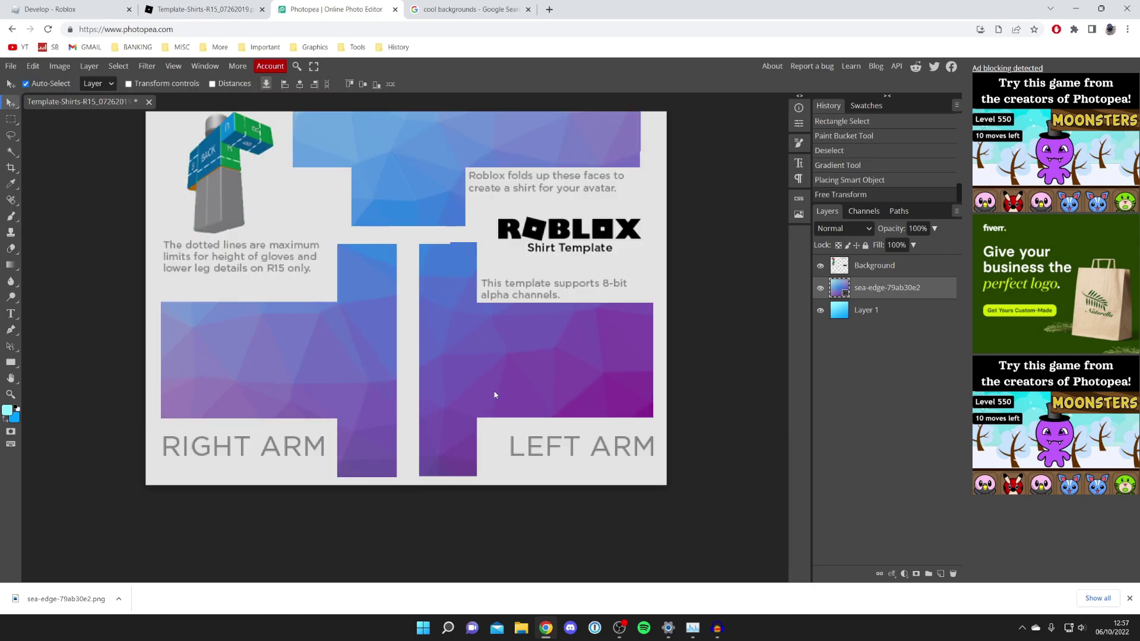
# Delete the placed polygon image layer so only the blue gradient remains
pyautogui.scroll(2, 495, 395)
pyautogui.press('Delete')
pyautogui.hotkey('ctrl', 'z')
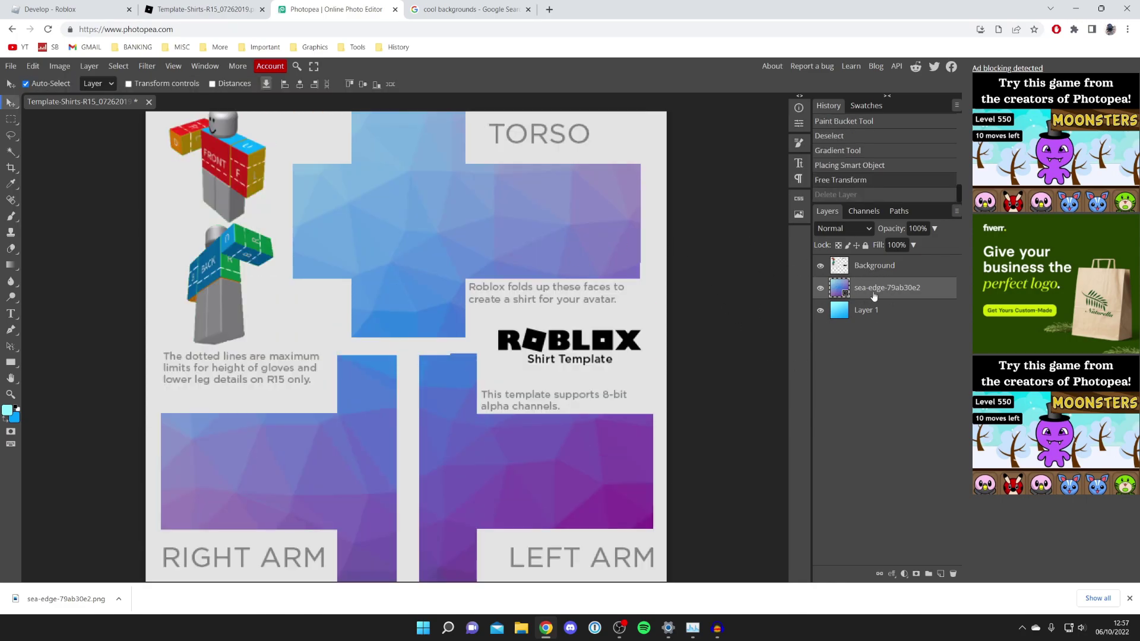
pyautogui.press('Delete')
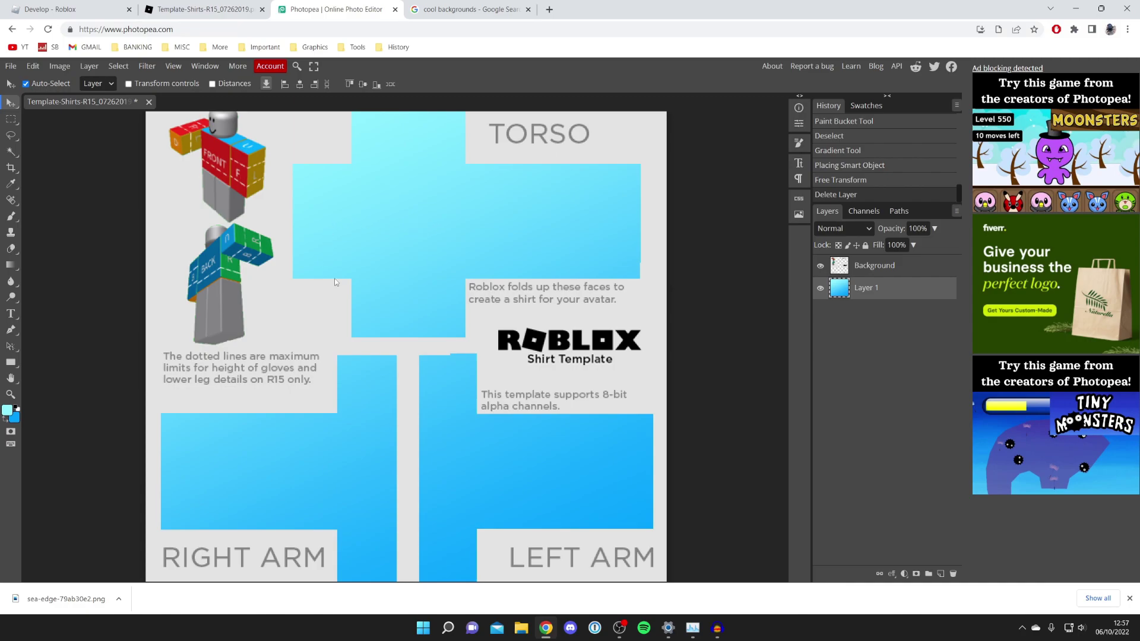
# Replace the Google search with 'emojis' and run it, then return to Photopea
pyautogui.click(469, 9)
pyautogui.tripleClick(307, 92)
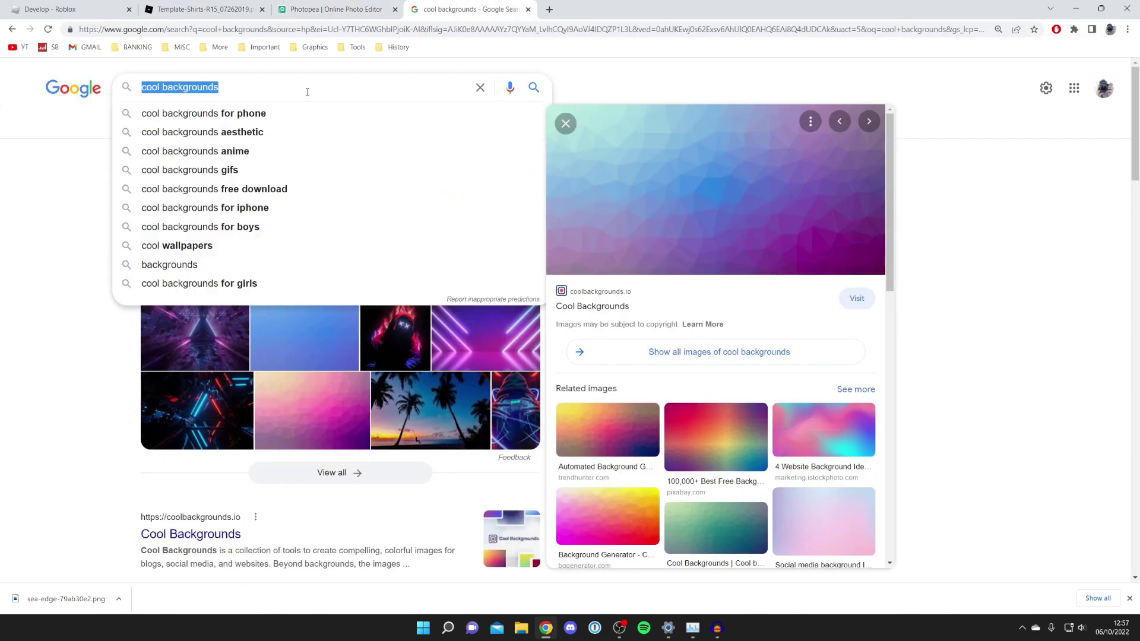
pyautogui.write('emojis')
pyautogui.press('Return')
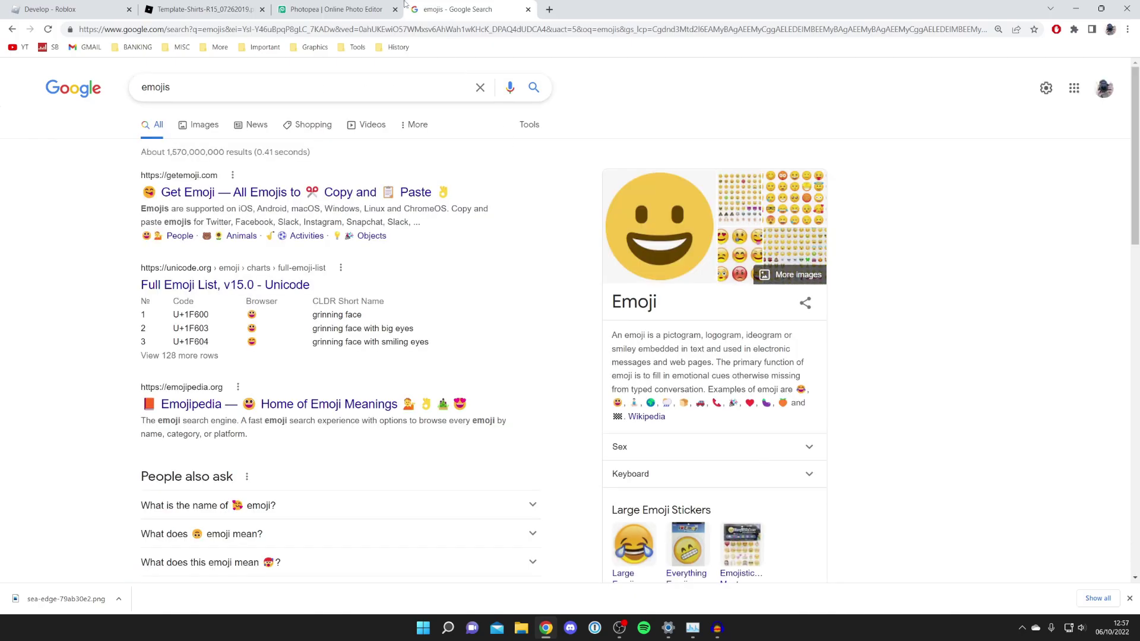
pyautogui.click(338, 9)
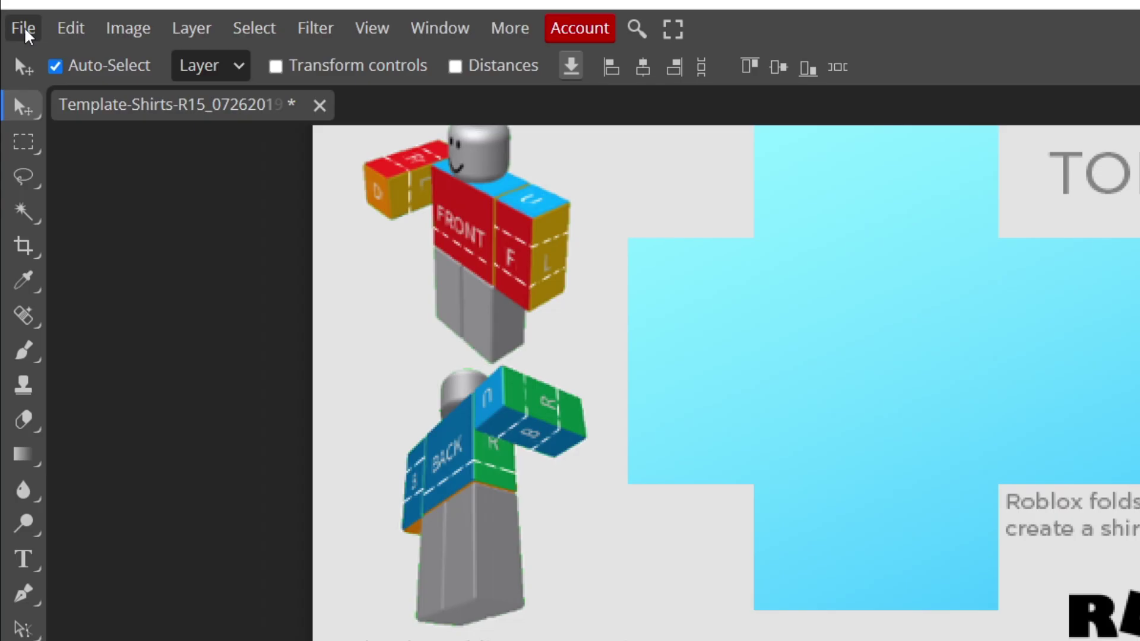
# Place the logo image file into the shirt template
pyautogui.click(24, 26)
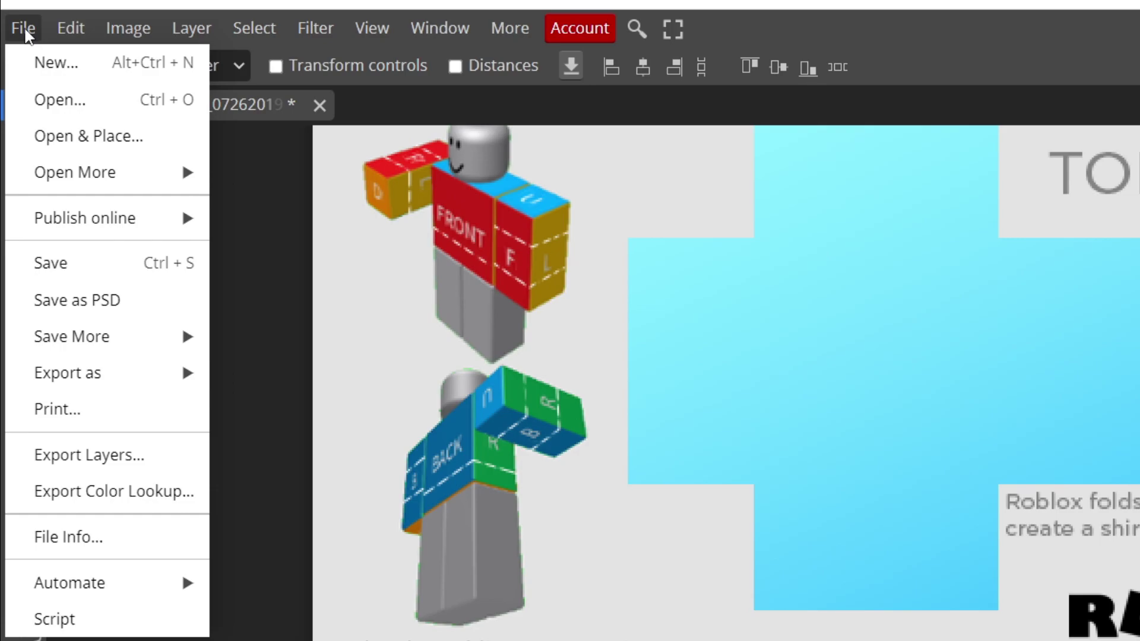
pyautogui.click(88, 137)
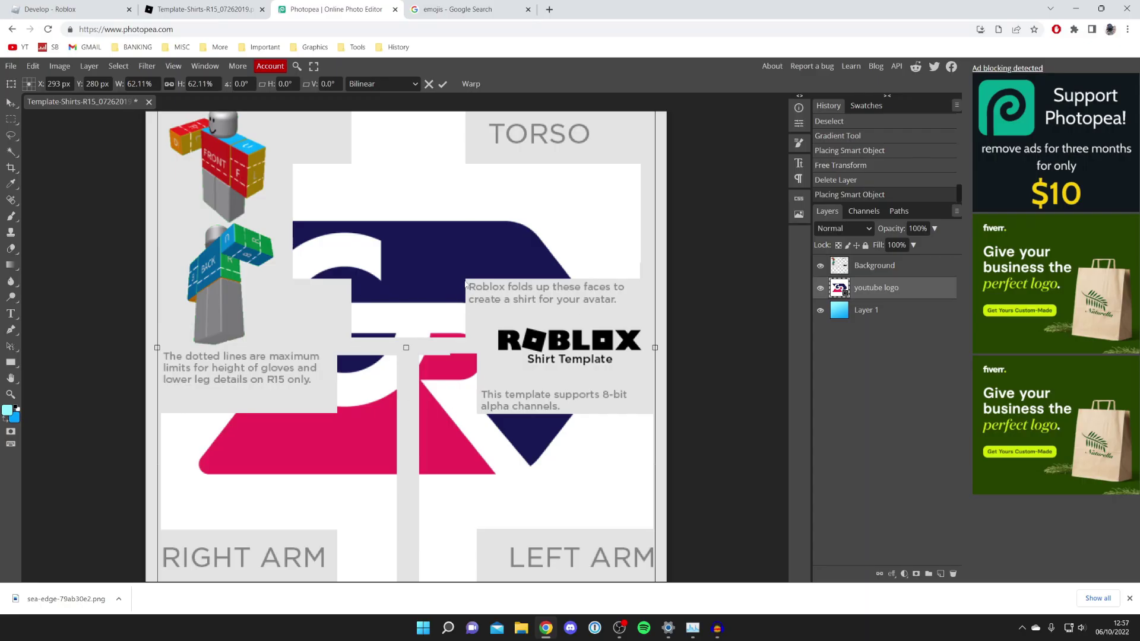
pyautogui.scroll(3, 466, 285)
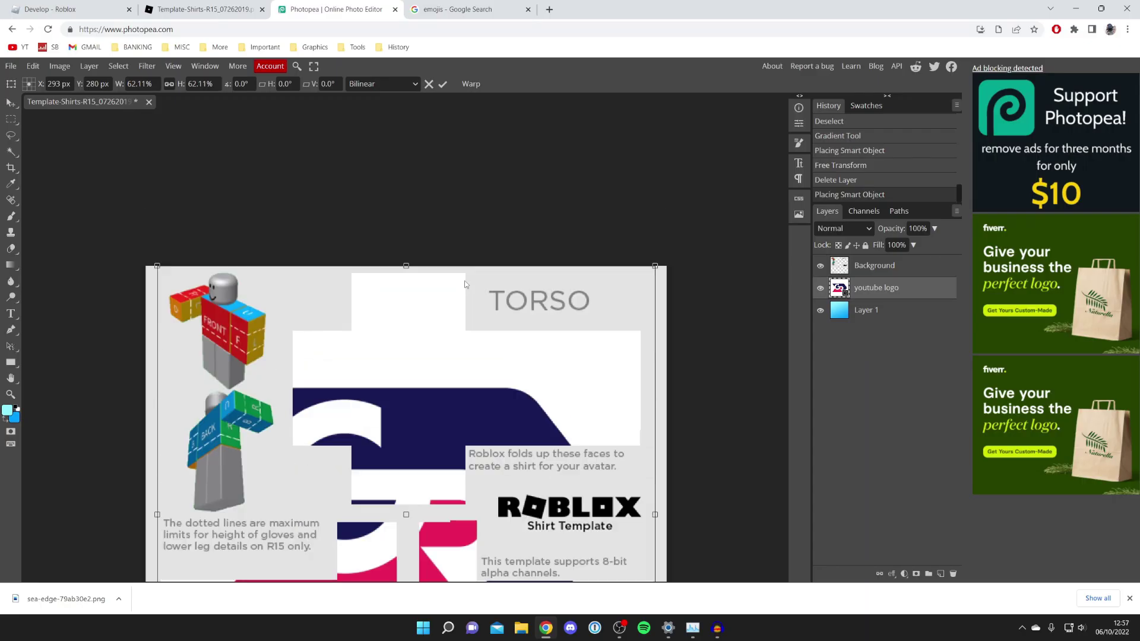
pyautogui.moveTo(406, 268); pyautogui.dragTo(425, 497)
pyautogui.scroll(-4, 425, 460)
pyautogui.scroll(-2, 425, 357)
pyautogui.scroll(1, 419, 220)
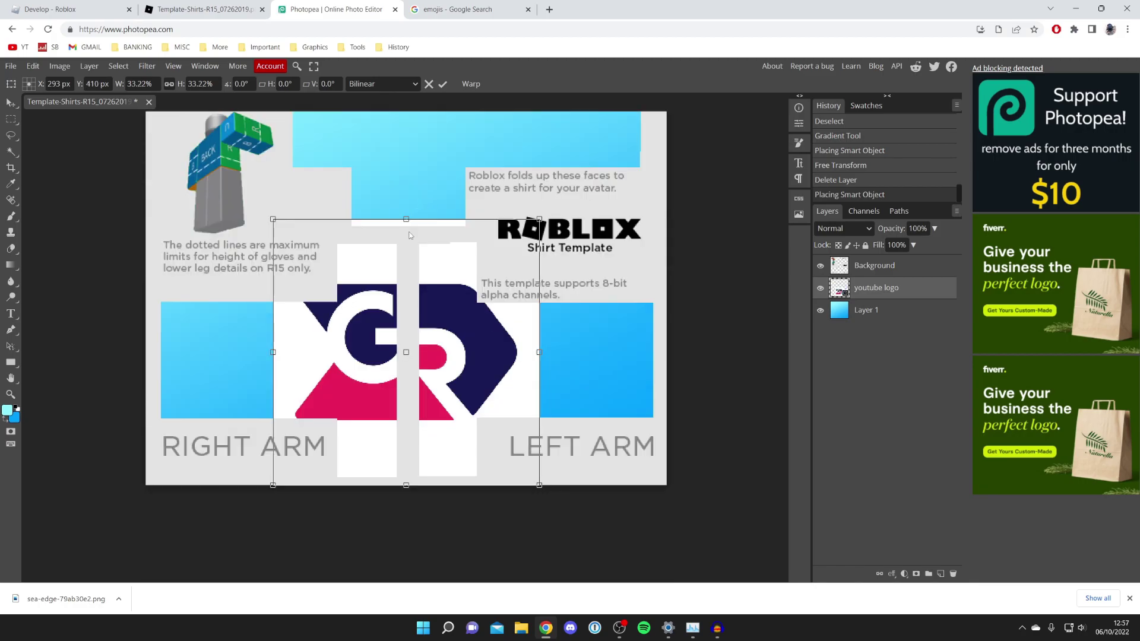
# Shrink the logo to about 10.33% and move it up onto the torso front panel
pyautogui.moveTo(406, 220); pyautogui.dragTo(419, 153)
pyautogui.scroll(6, 406, 433)
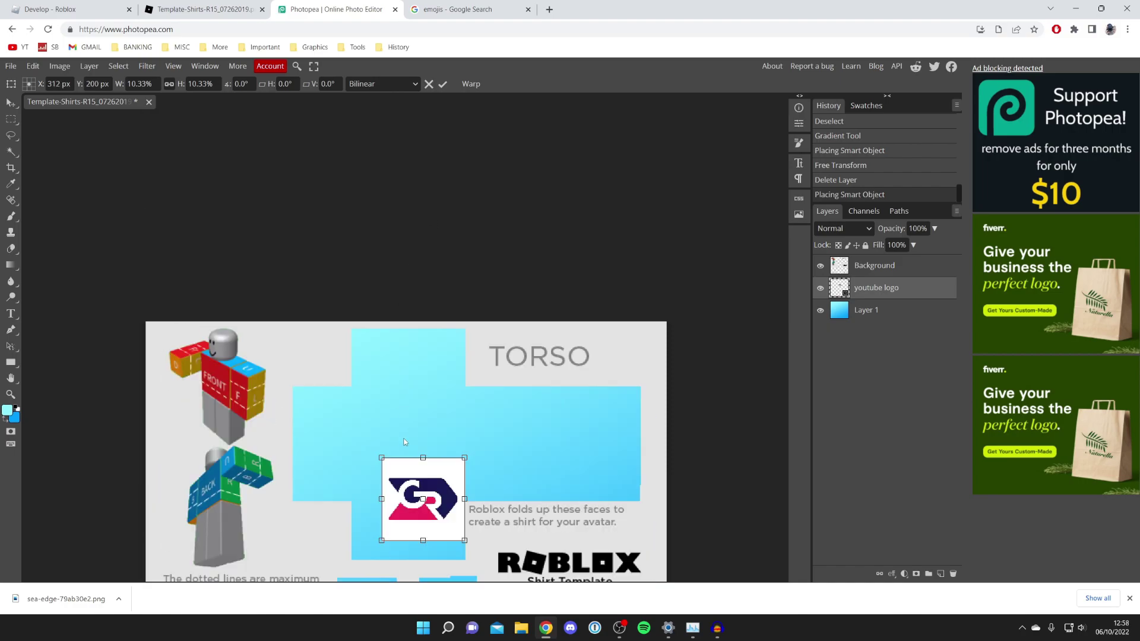
pyautogui.scroll(-1, 406, 433)
pyautogui.moveTo(422, 432); pyautogui.dragTo(413, 388)
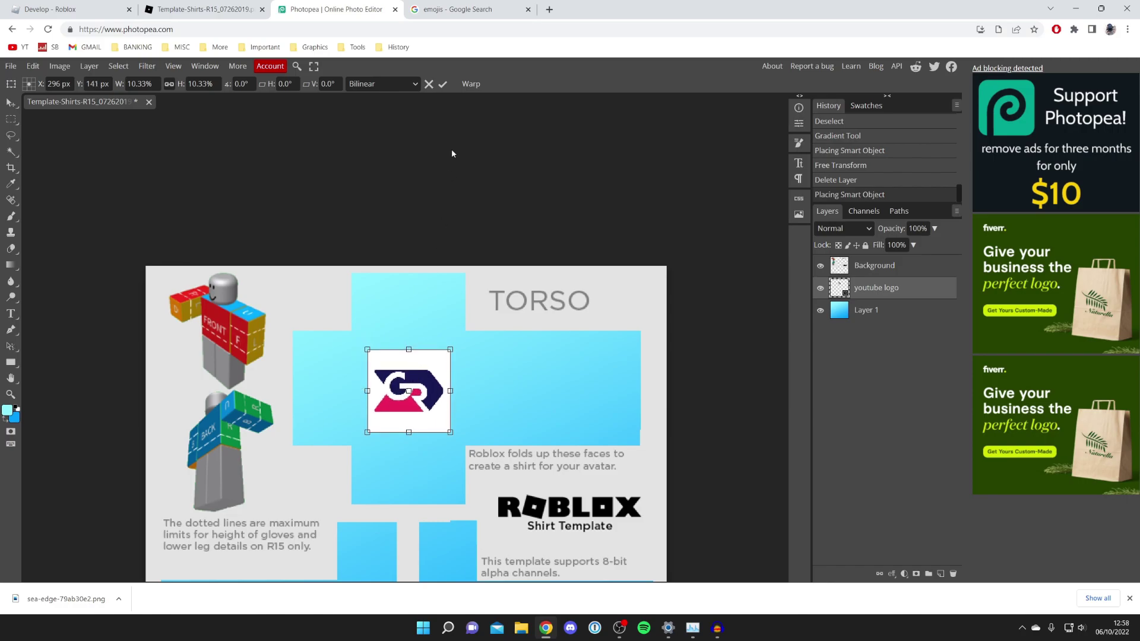
pyautogui.click(446, 85)
pyautogui.scroll(-2, 425, 379)
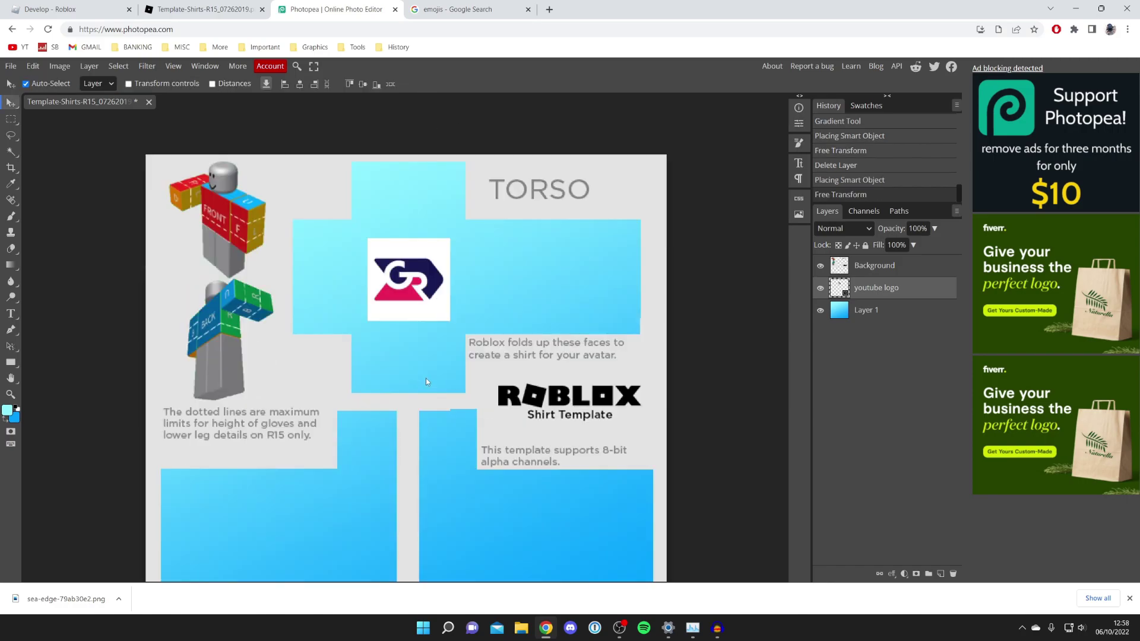
pyautogui.scroll(-1, 505, 273)
pyautogui.scroll(1, 469, 287)
pyautogui.moveTo(445, 283); pyautogui.dragTo(442, 283)
pyautogui.click(18, 311)
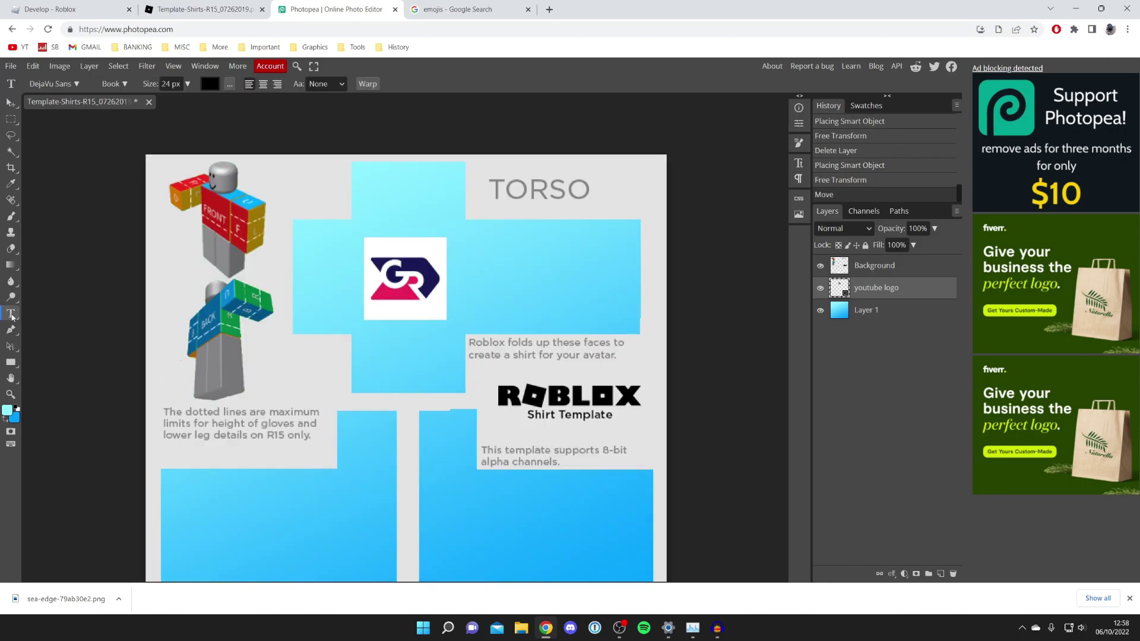
# Add a 'Subscribe' text layer below the logo and set its font to Bebas
pyautogui.click(390, 348)
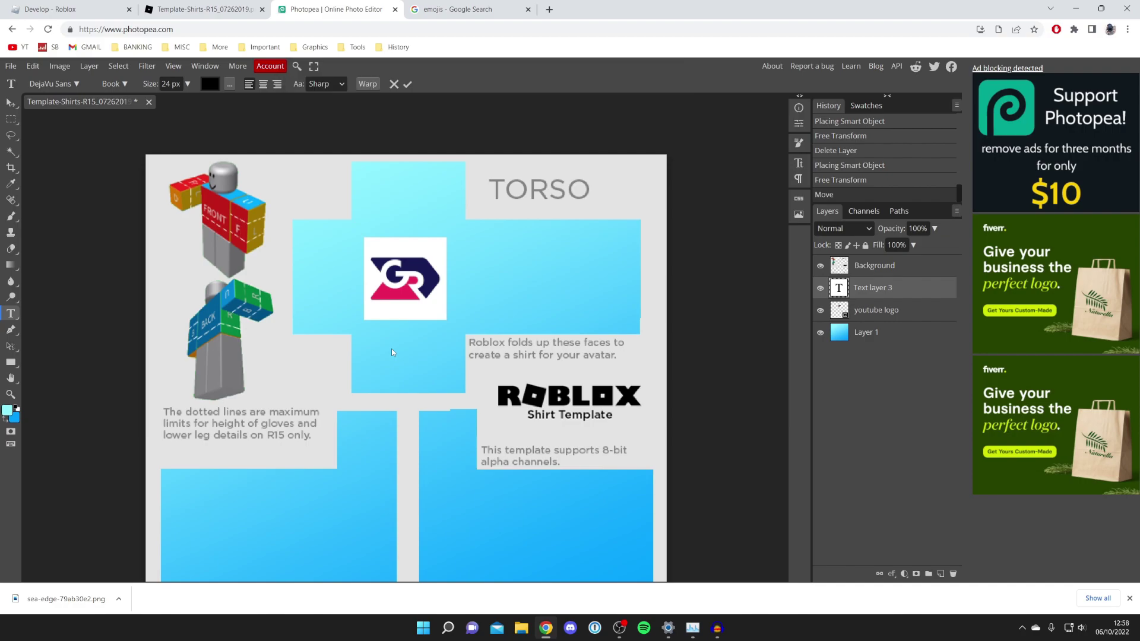
pyautogui.write('Su')
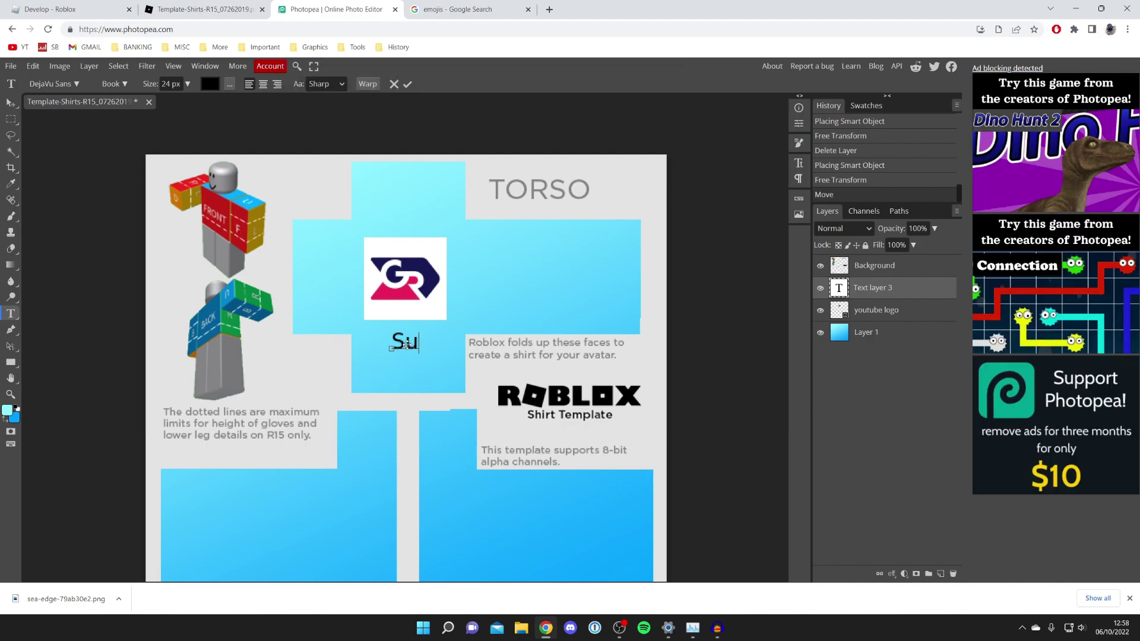
pyautogui.write('bscribe')
pyautogui.hotkey('ctrl', 'a')
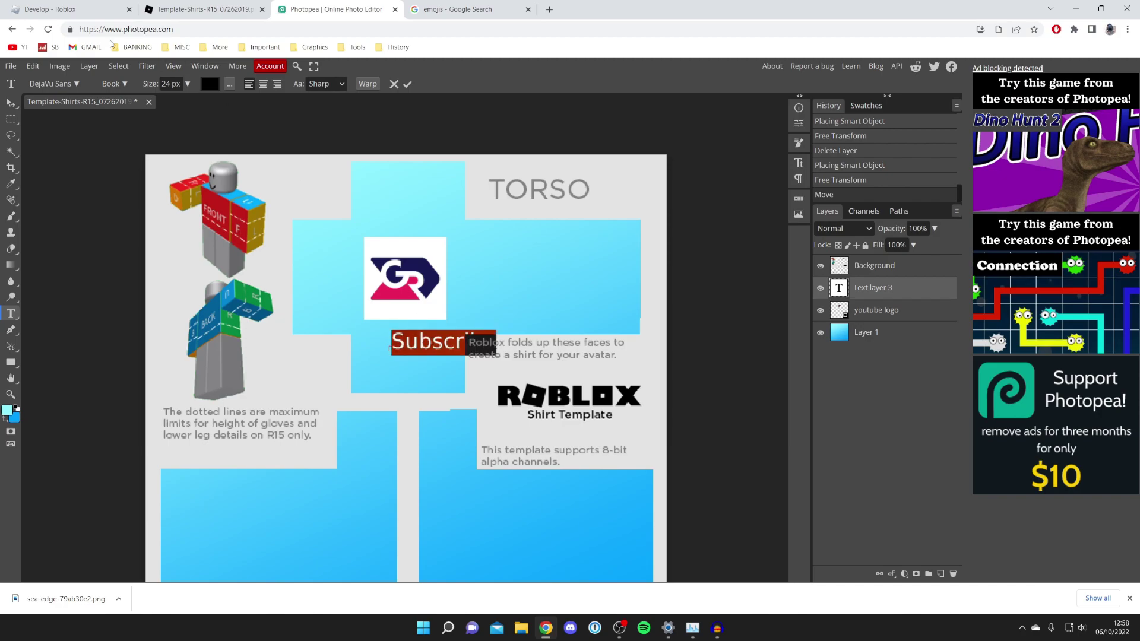
pyautogui.click(76, 84)
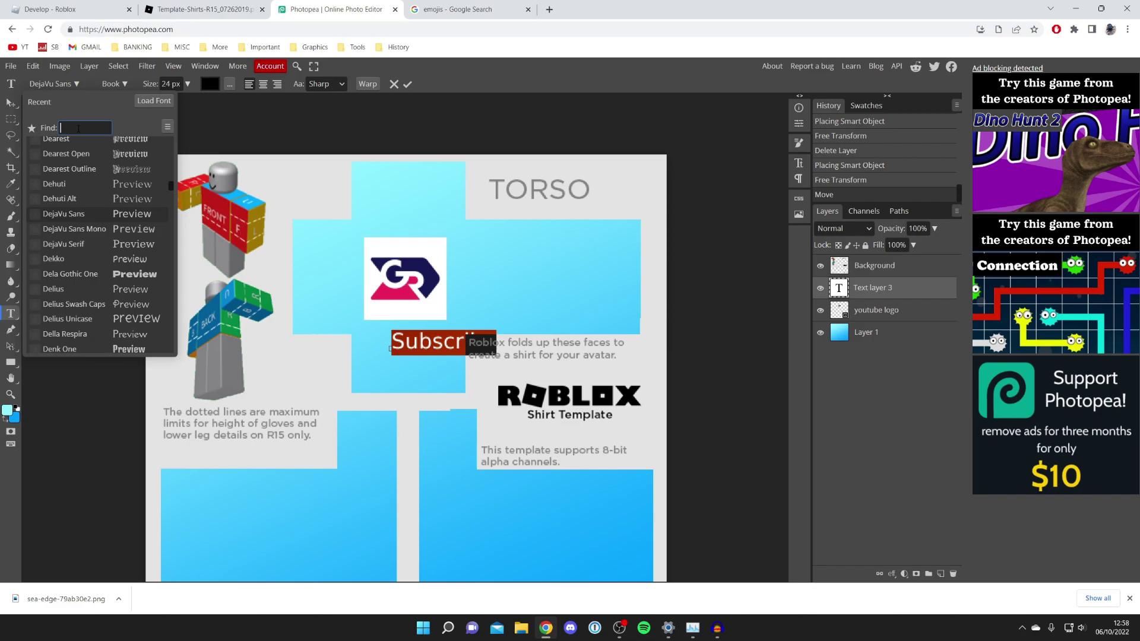
pyautogui.write('beb')
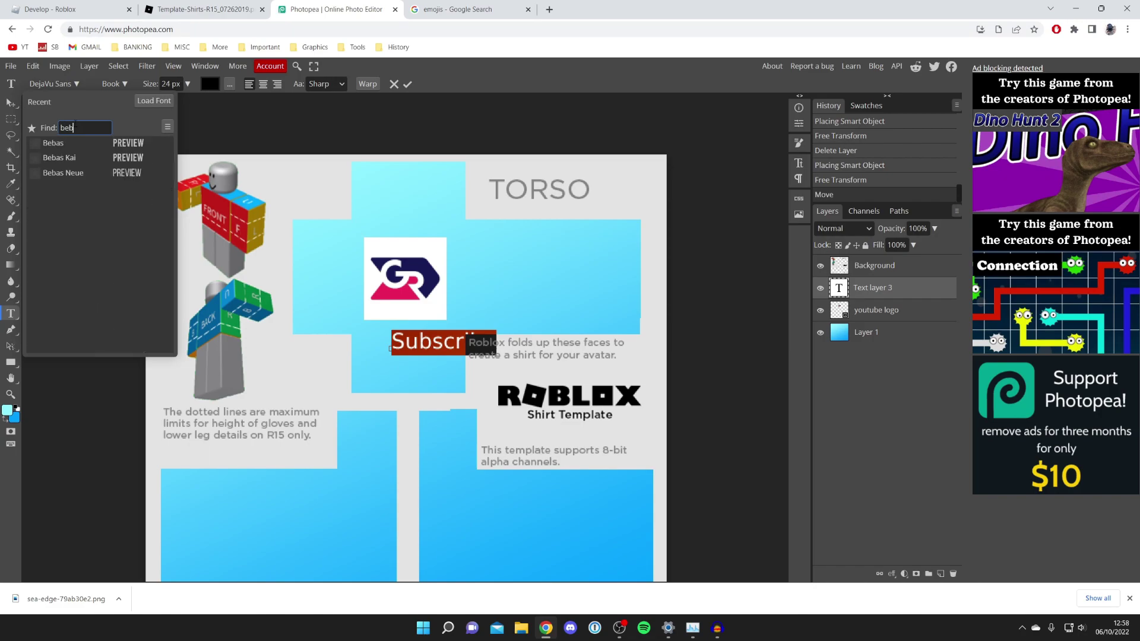
pyautogui.click(78, 146)
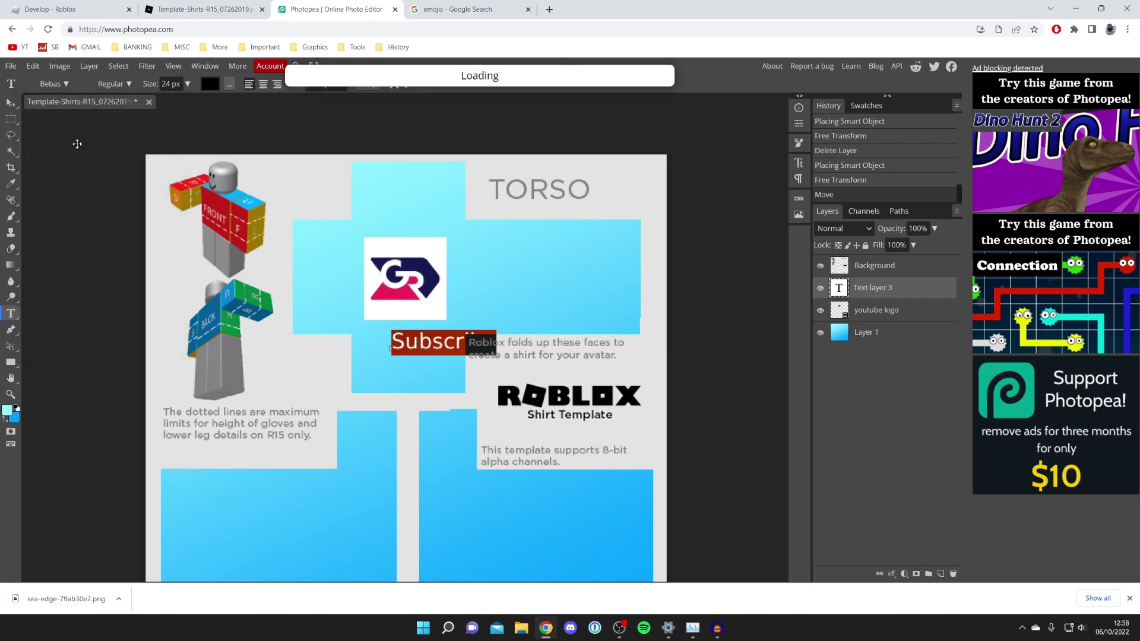
# Move the SUBSCRIBE text just under the logo and colour it red
pyautogui.click(11, 102)
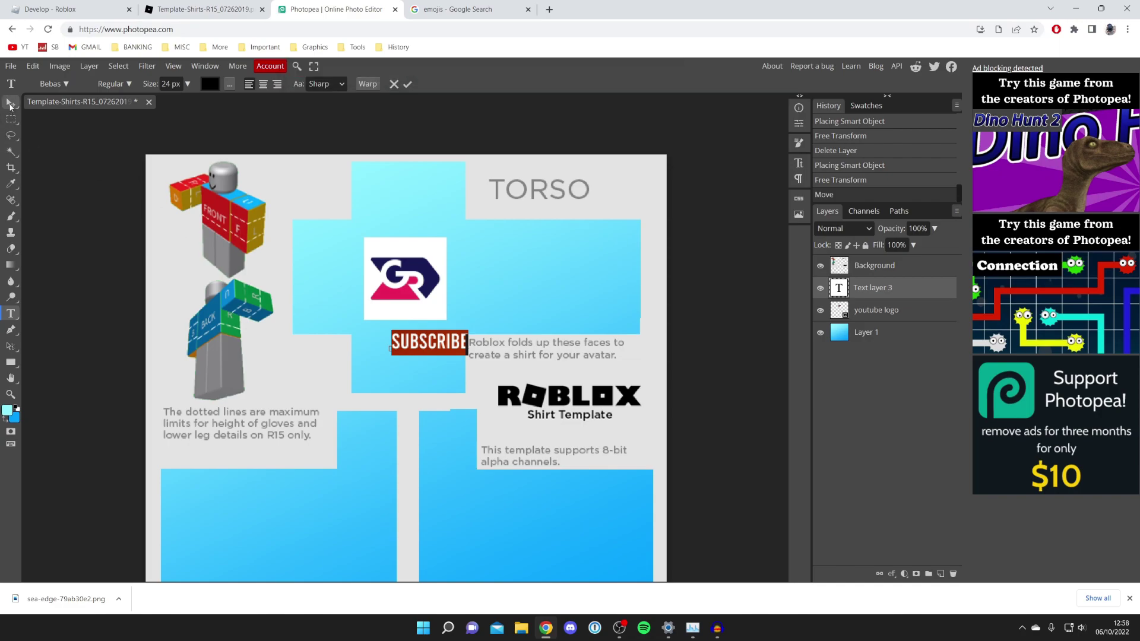
pyautogui.moveTo(418, 345); pyautogui.dragTo(394, 322)
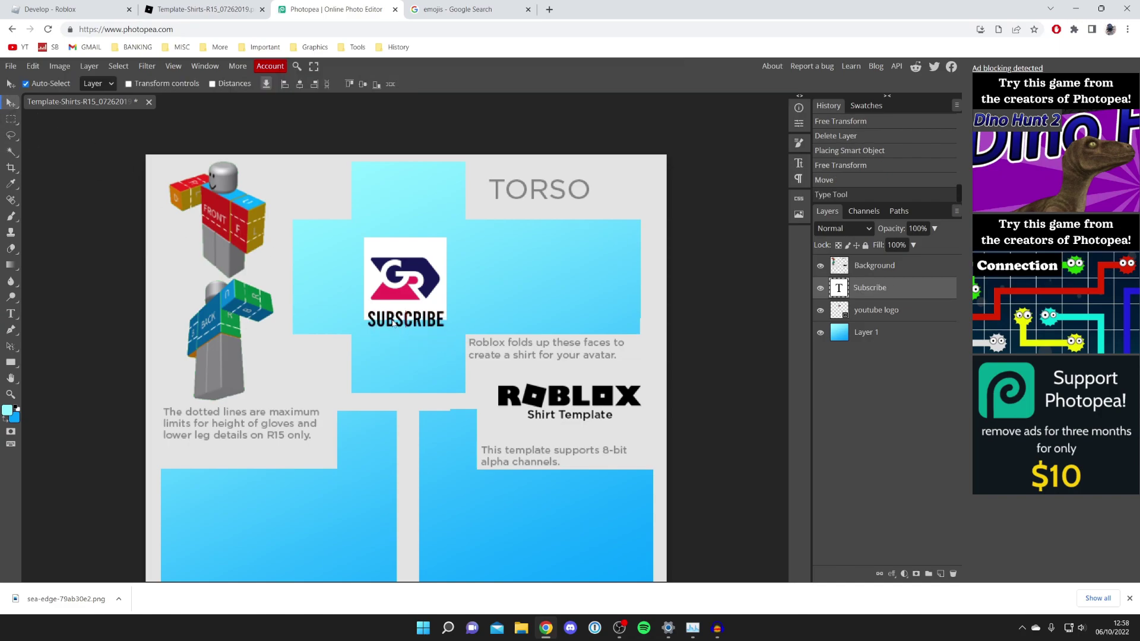
pyautogui.click(11, 314)
pyautogui.doubleClick(414, 319)
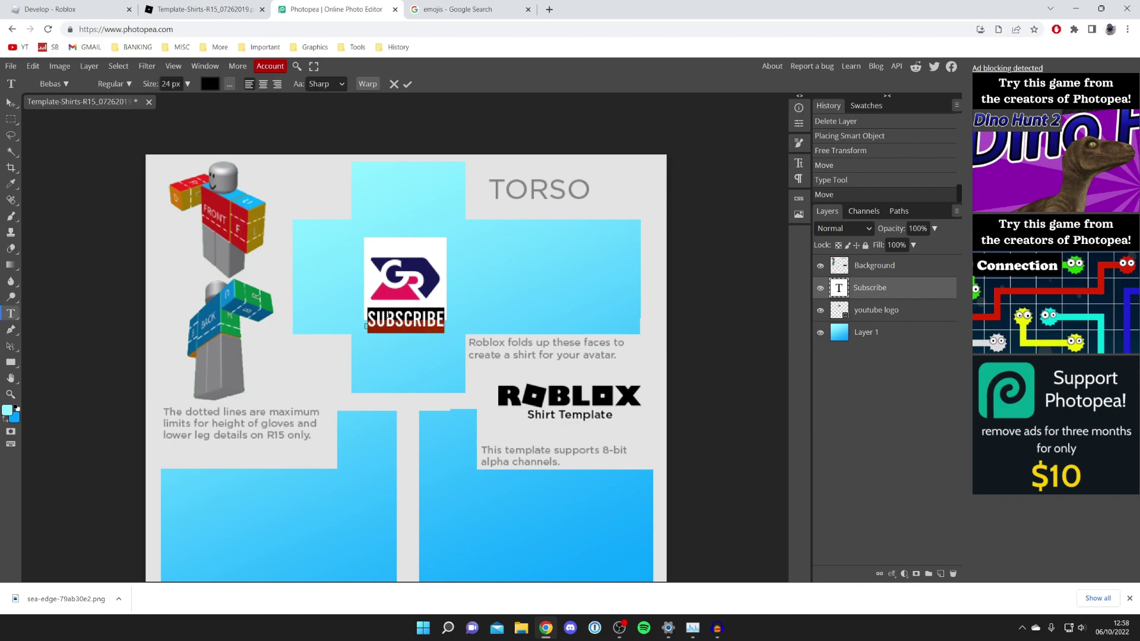
pyautogui.click(209, 84)
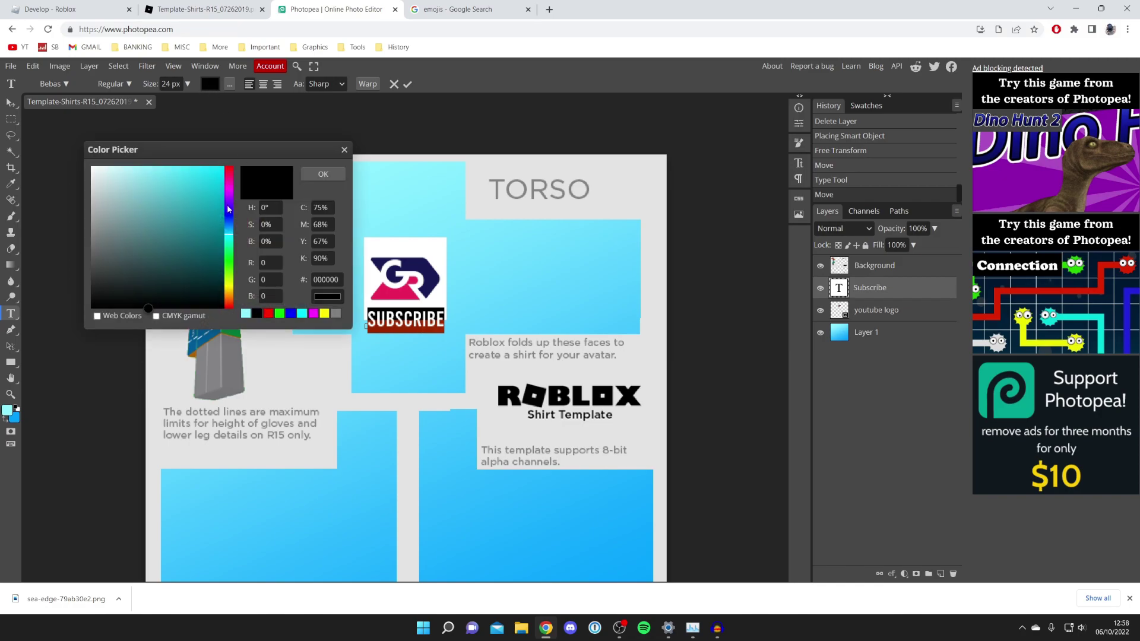
pyautogui.moveTo(210, 212); pyautogui.dragTo(188, 170)
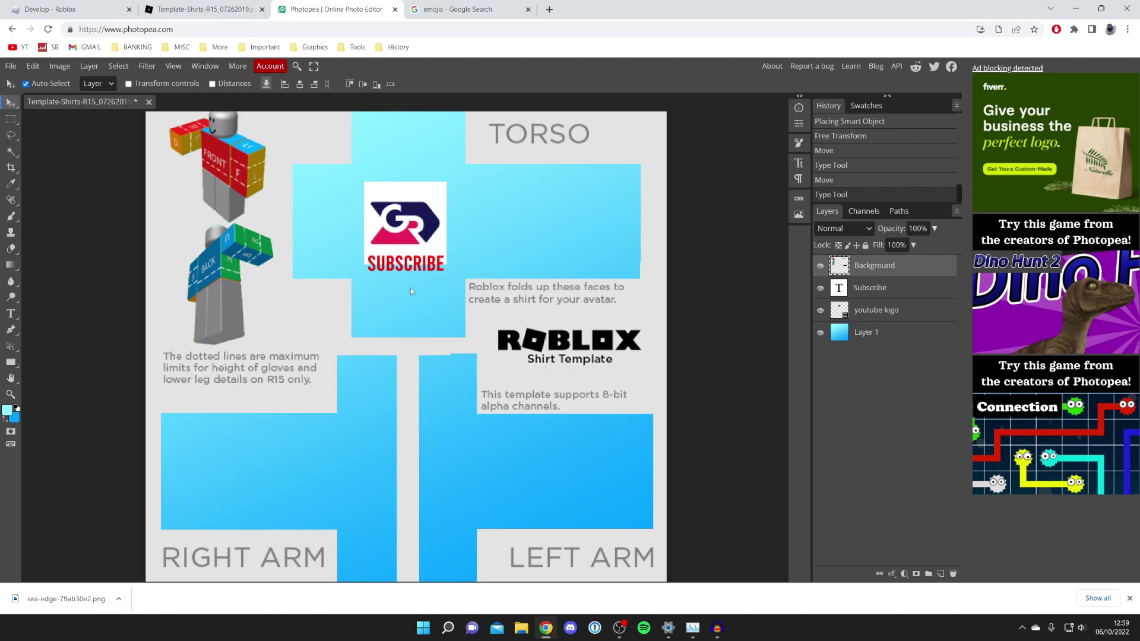
# Export the shirt design as a PNG to downloads and dismiss the ad-blocker notice
pyautogui.click(11, 66)
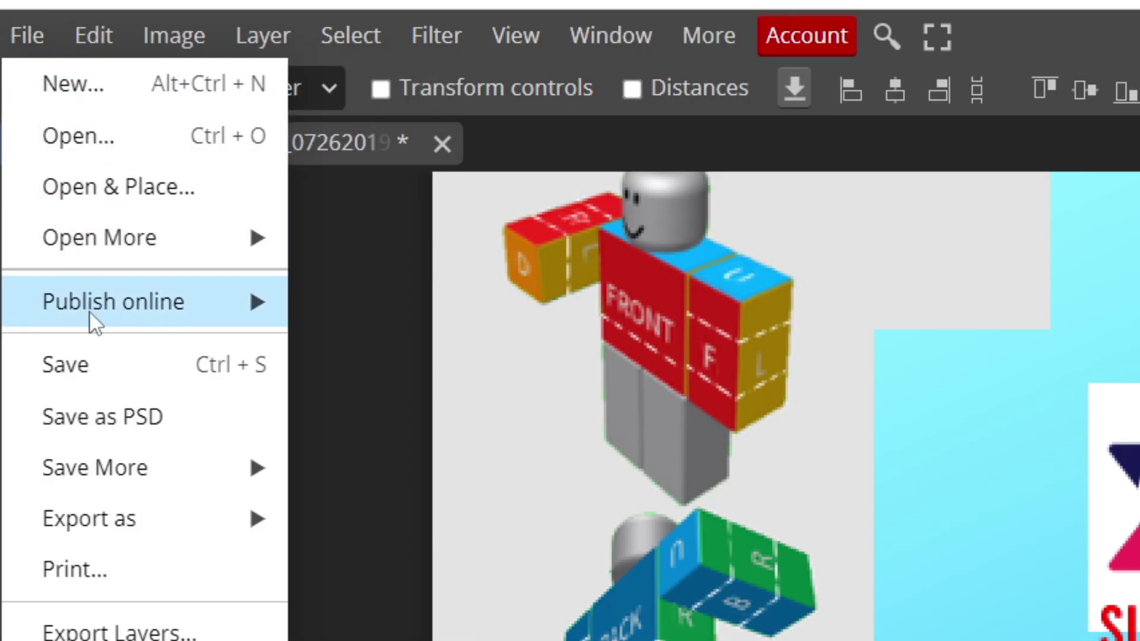
pyautogui.moveTo(121, 516)
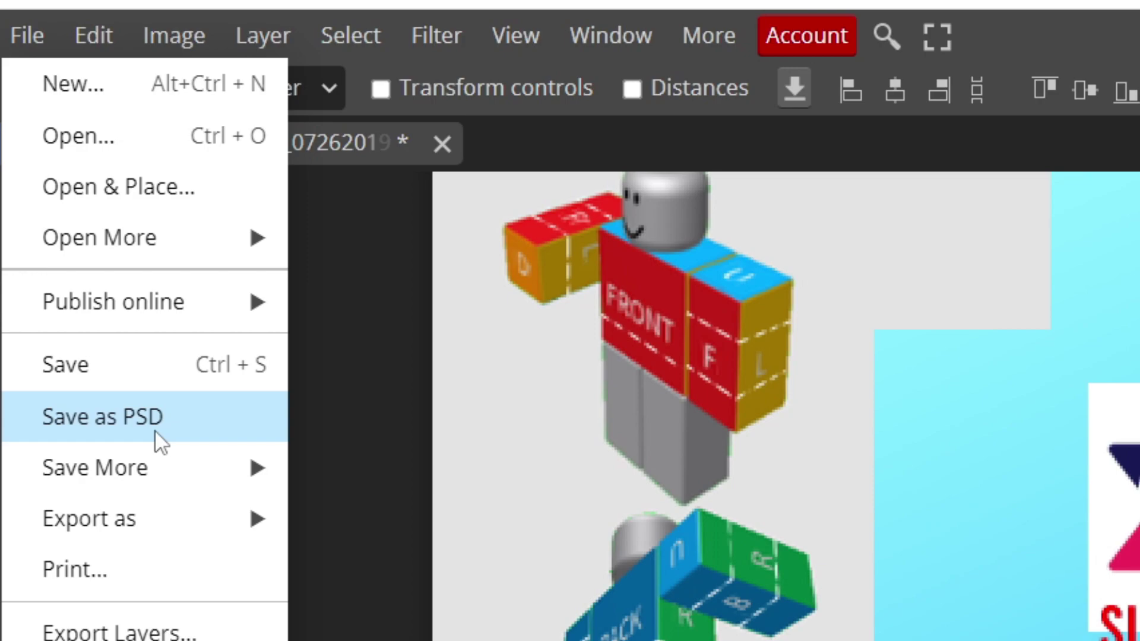
pyautogui.moveTo(164, 509)
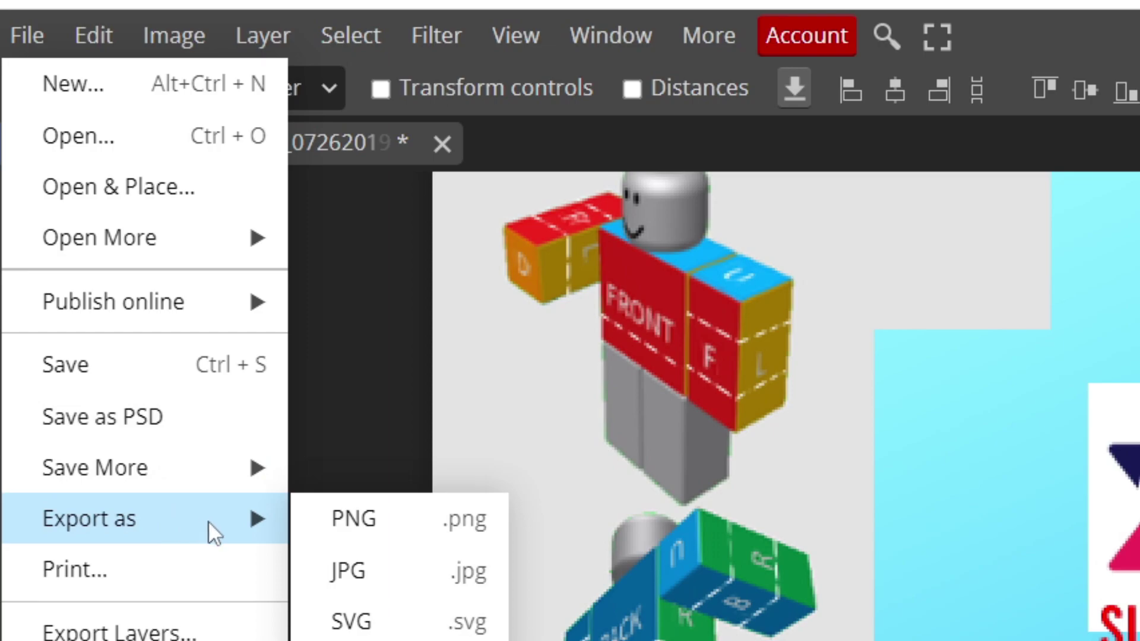
pyautogui.click(350, 518)
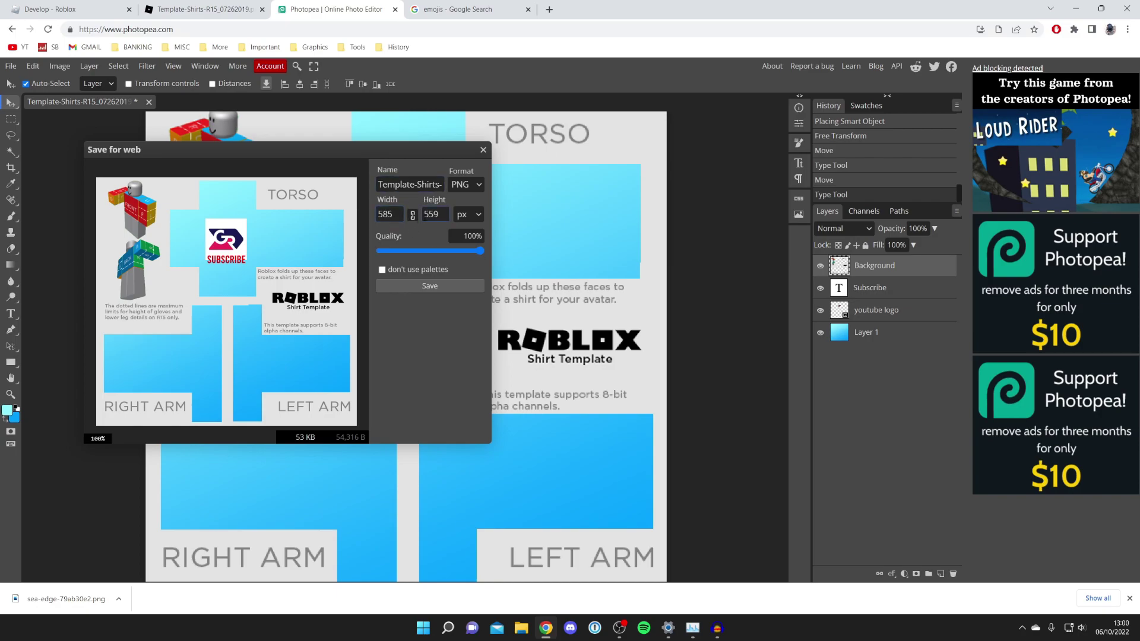
pyautogui.click(439, 286)
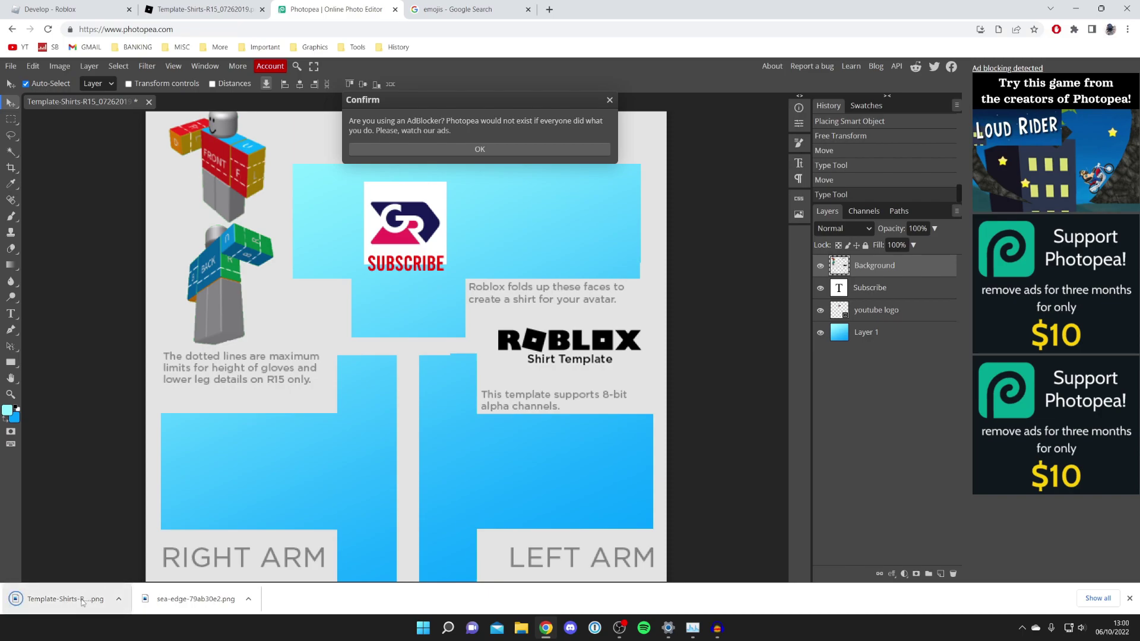
pyautogui.press('Return')
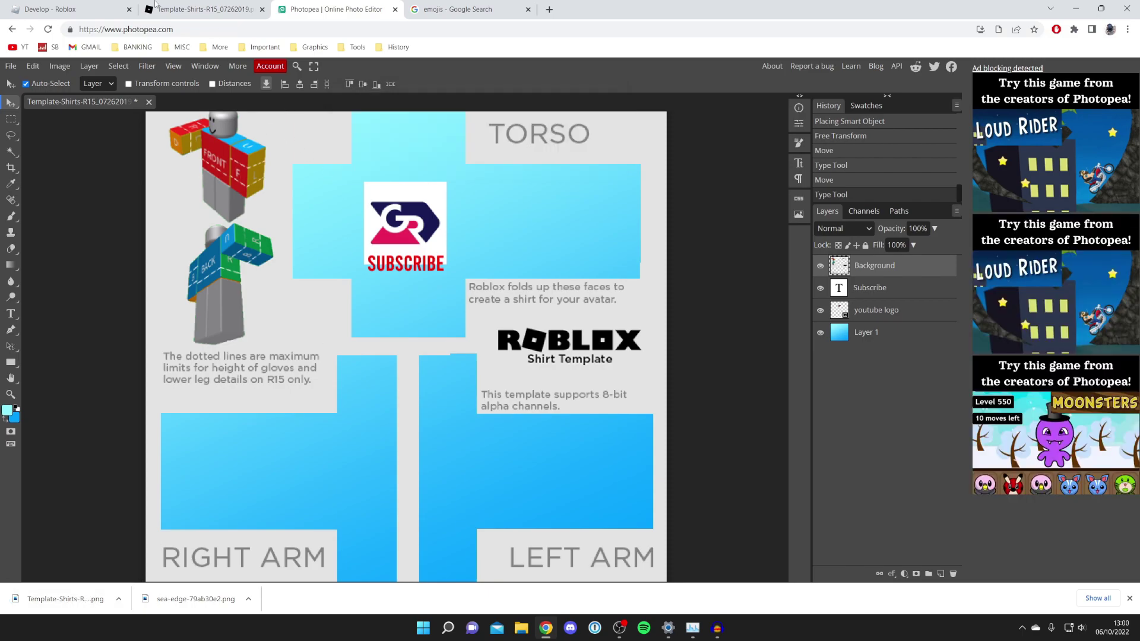
# On the Roblox Create a Shirt page, name the shirt 'GuideRealm Shirt' and start the 10-Robux upload
pyautogui.click(72, 9)
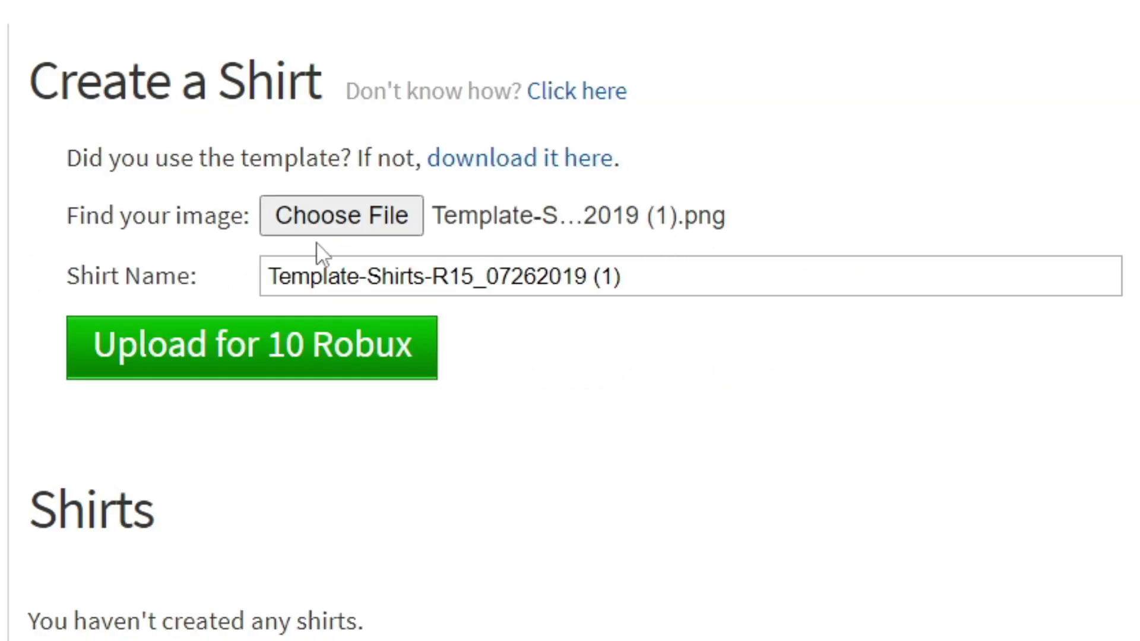
pyautogui.moveTo(290, 276); pyautogui.dragTo(318, 279)
pyautogui.tripleClick(316, 278)
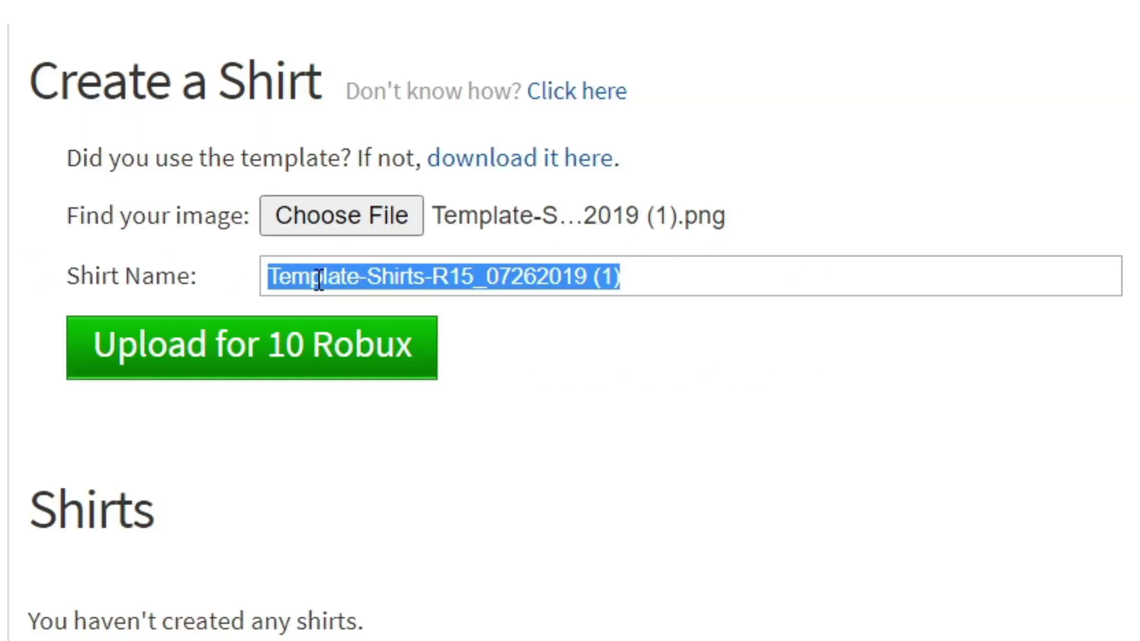
pyautogui.write('Guid')
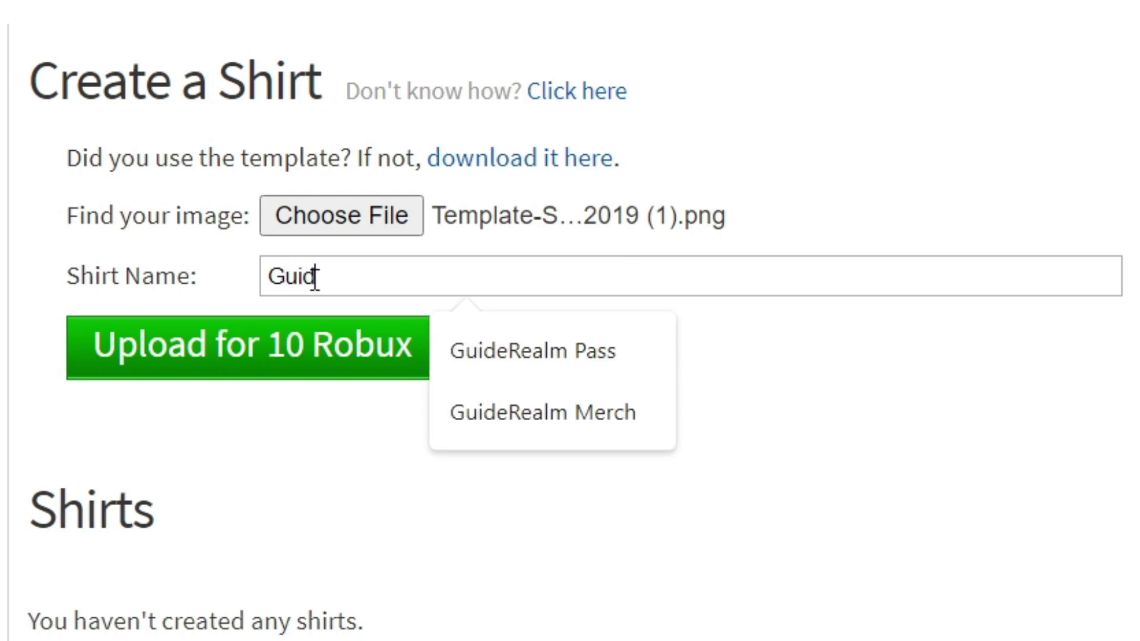
pyautogui.write('eRealm Shirt')
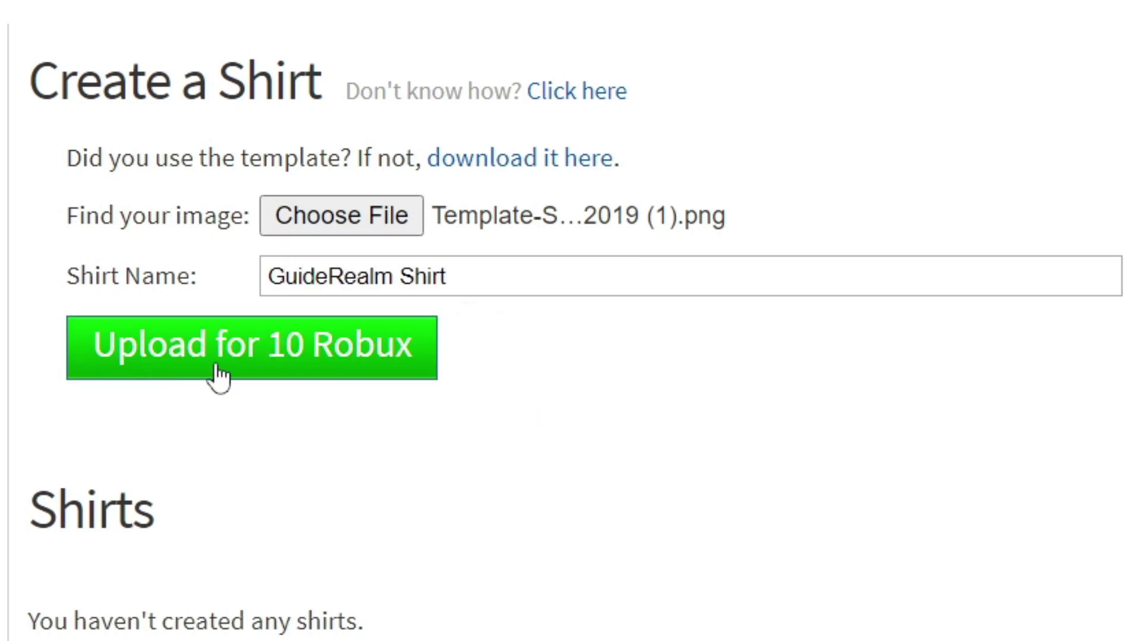
pyautogui.click(302, 371)
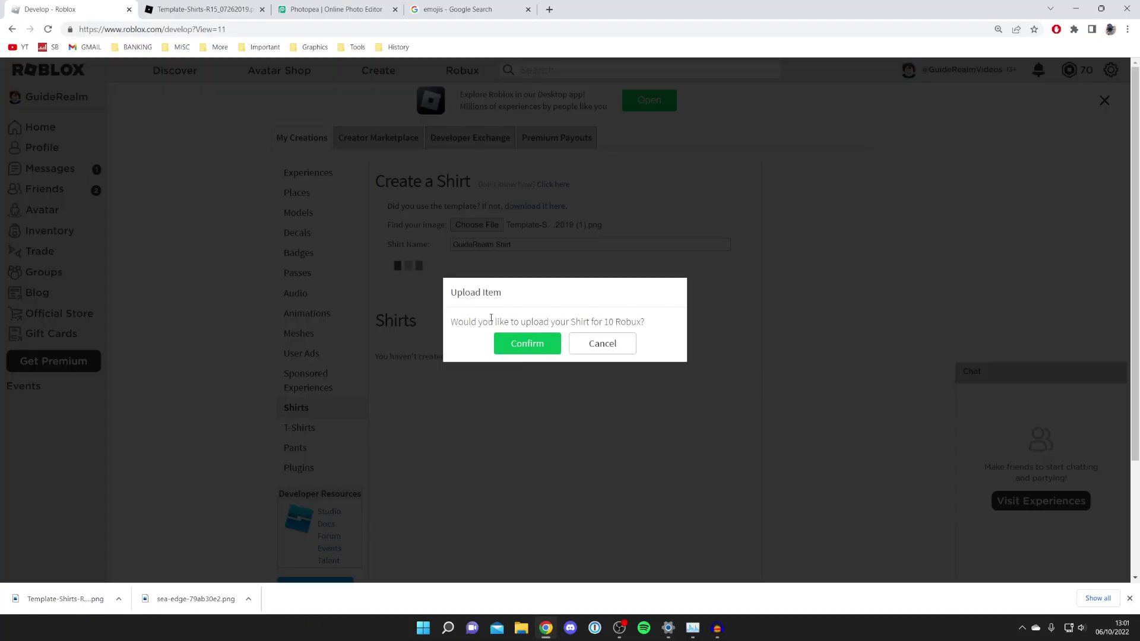
# Confirm the 10-Robux upload, view GuideRealm Shirt in the inventory, then return to Create
pyautogui.click(531, 345)
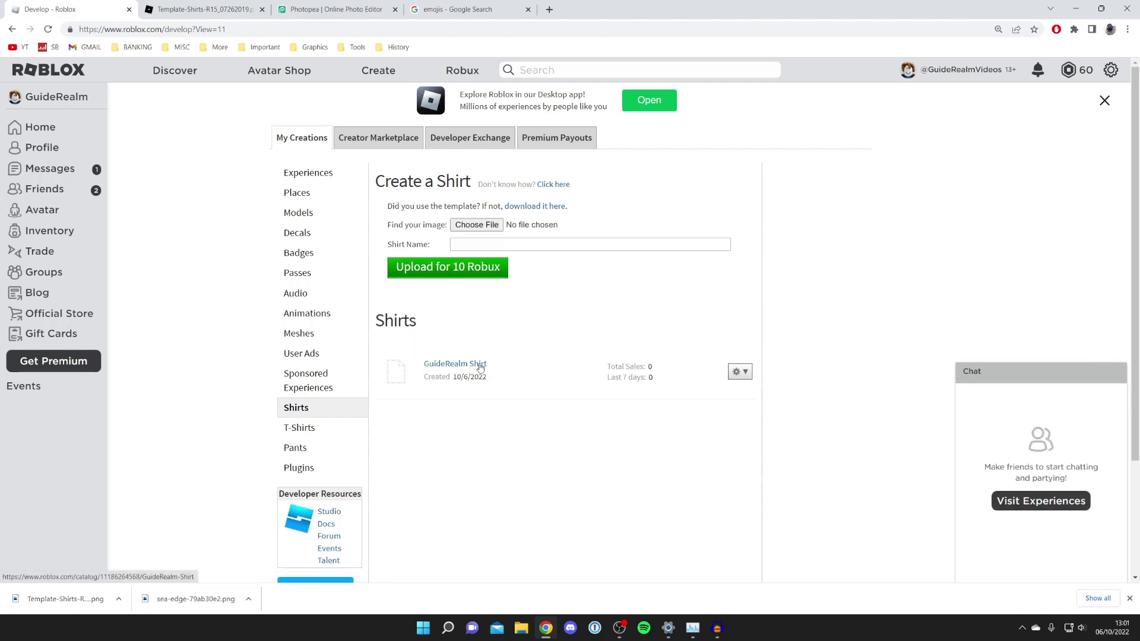
pyautogui.click(57, 232)
pyautogui.moveTo(315, 320)
pyautogui.moveTo(295, 365)
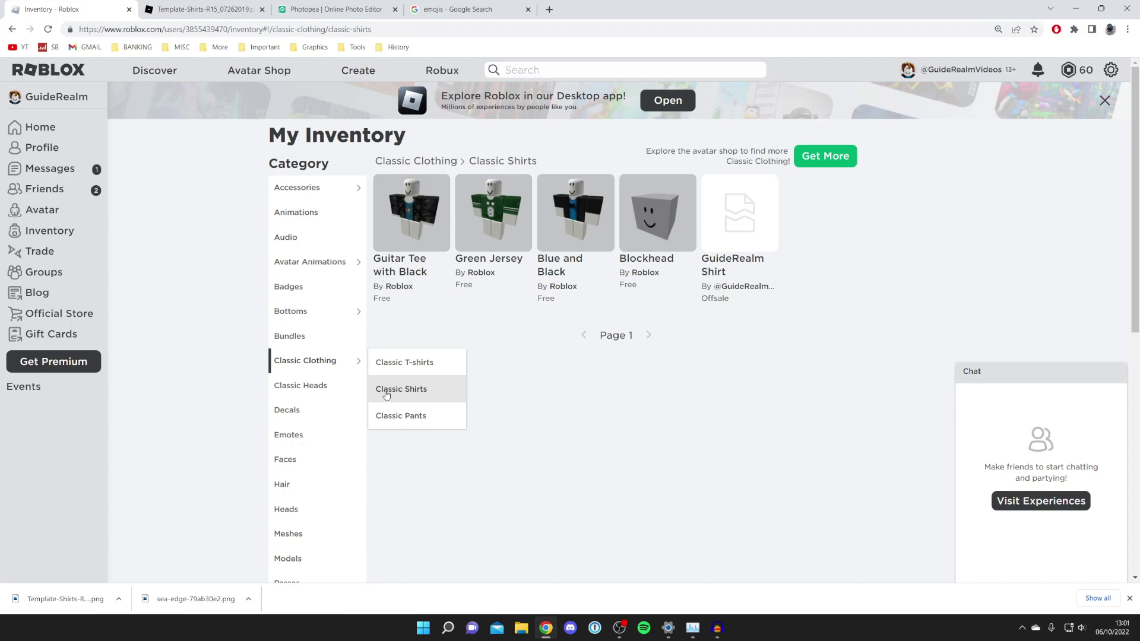
pyautogui.click(723, 263)
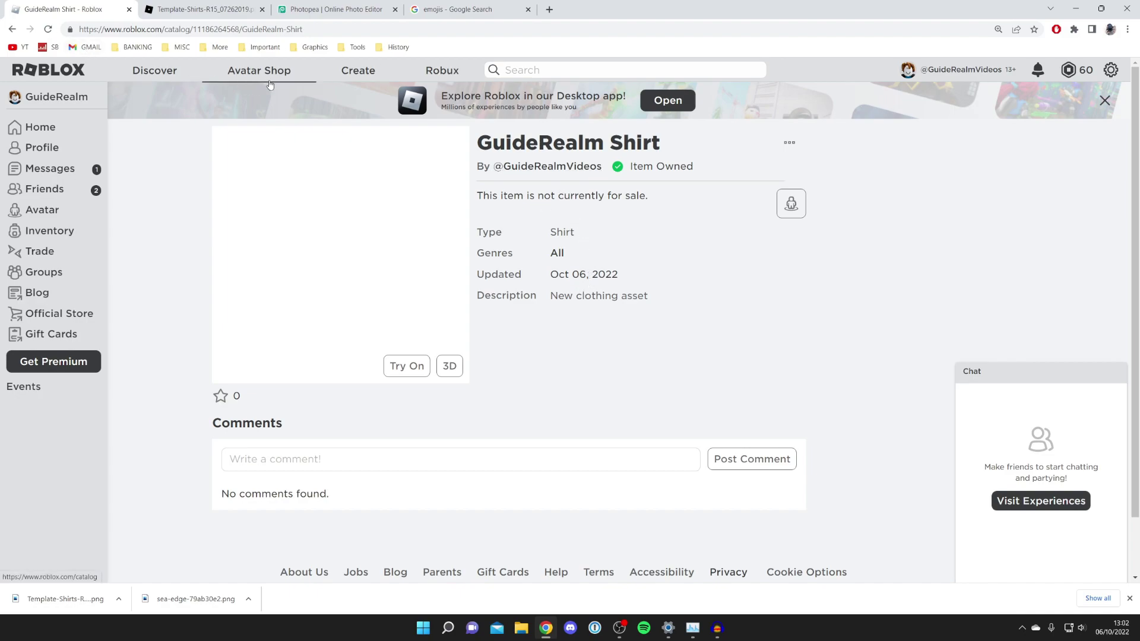
pyautogui.click(353, 72)
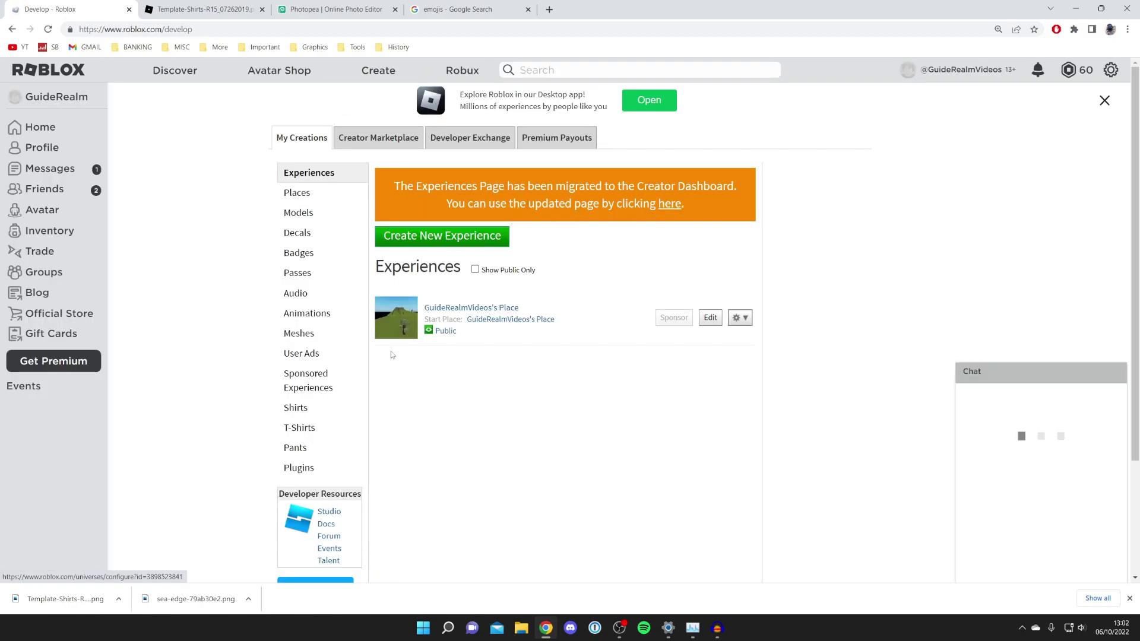
# Put GuideRealm Shirt on sale at 10 Robux in its Sales settings and open its details page
pyautogui.click(318, 357)
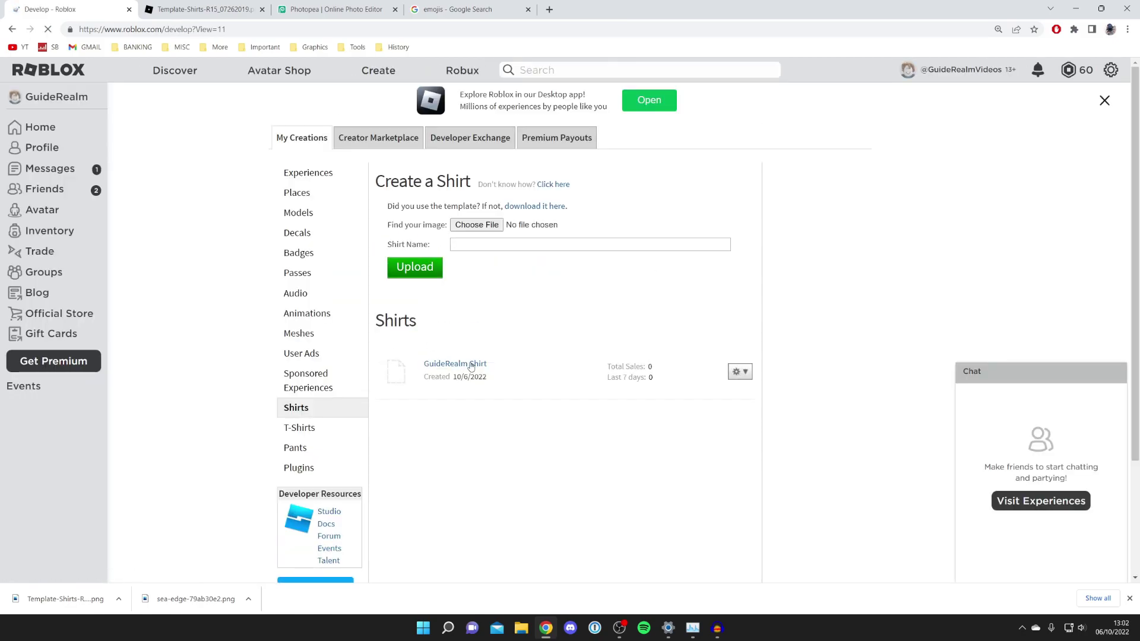
pyautogui.click(742, 373)
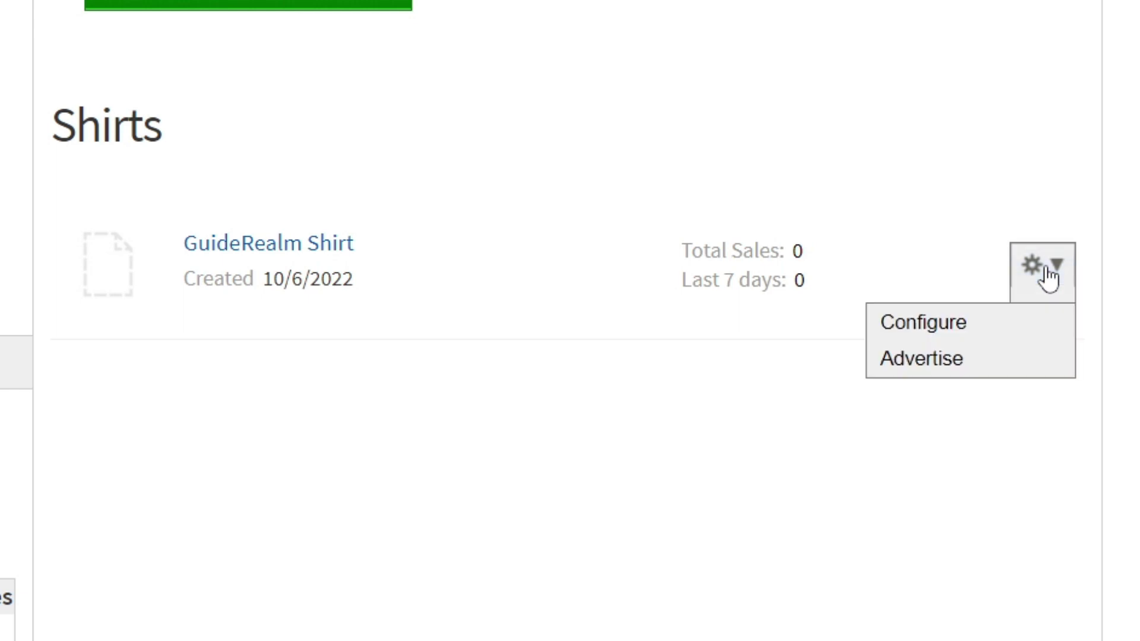
pyautogui.click(991, 325)
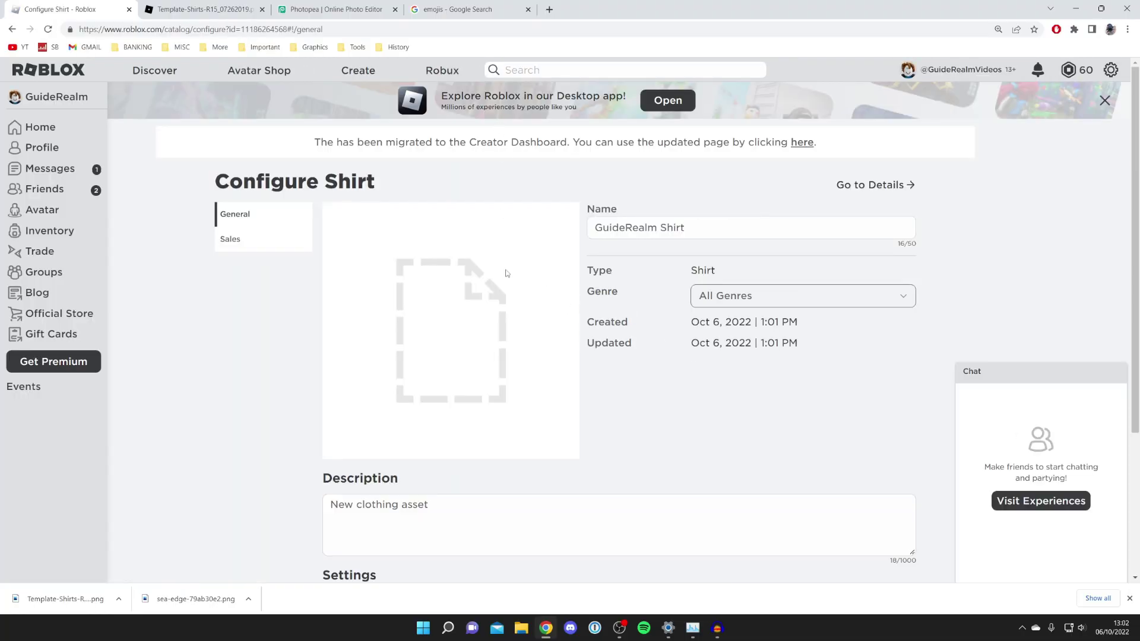
pyautogui.click(273, 240)
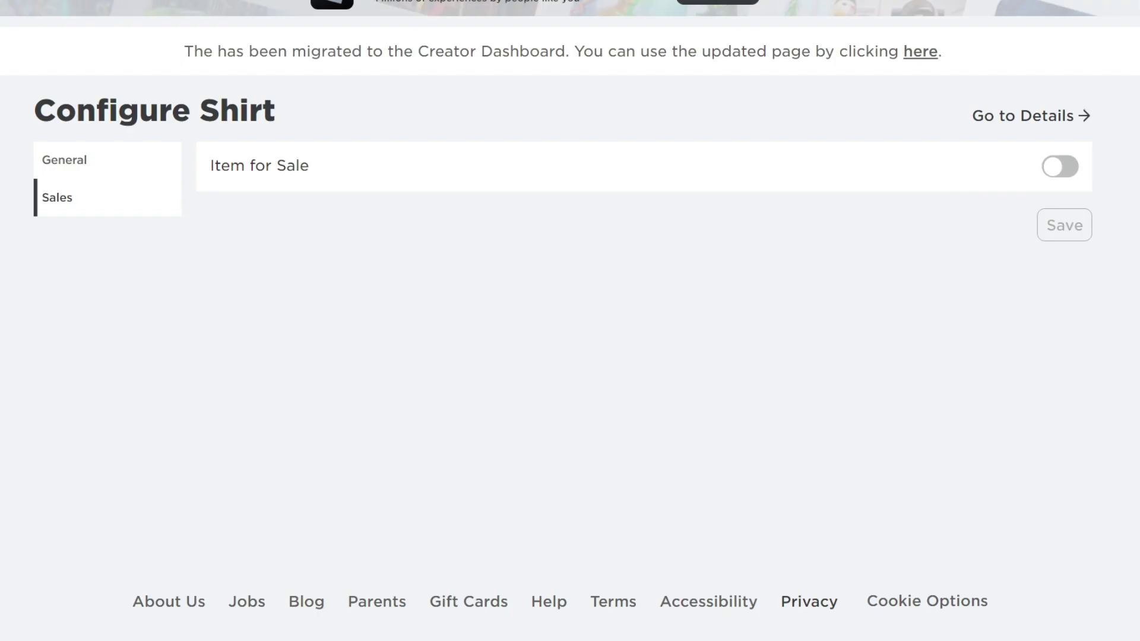
pyautogui.click(1066, 171)
pyautogui.doubleClick(431, 217)
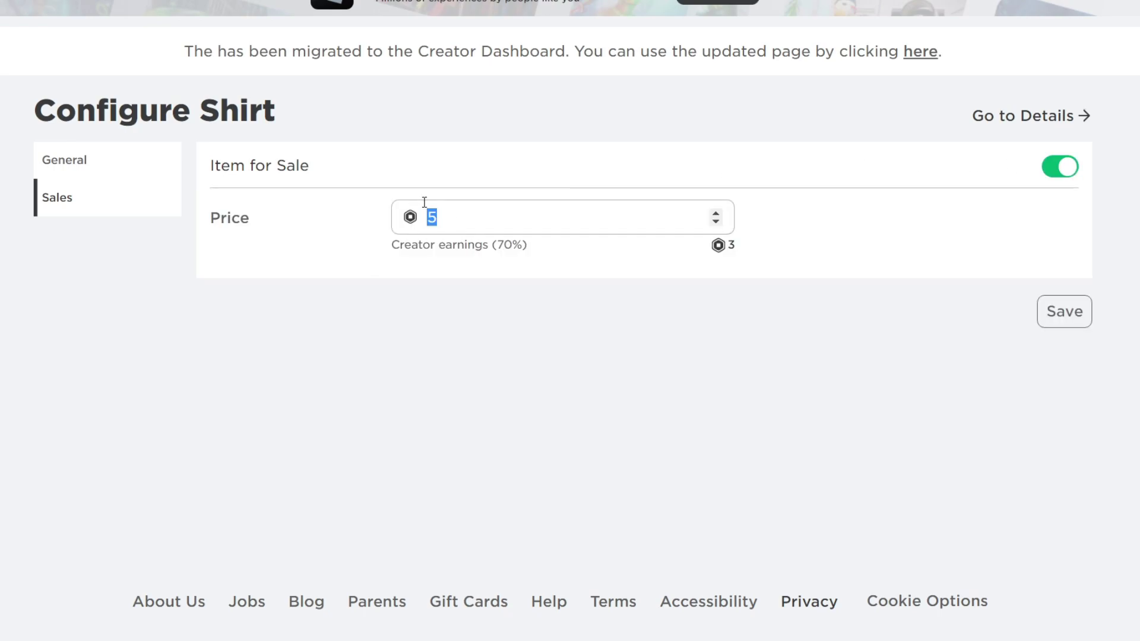
pyautogui.write('10')
pyautogui.click(1066, 310)
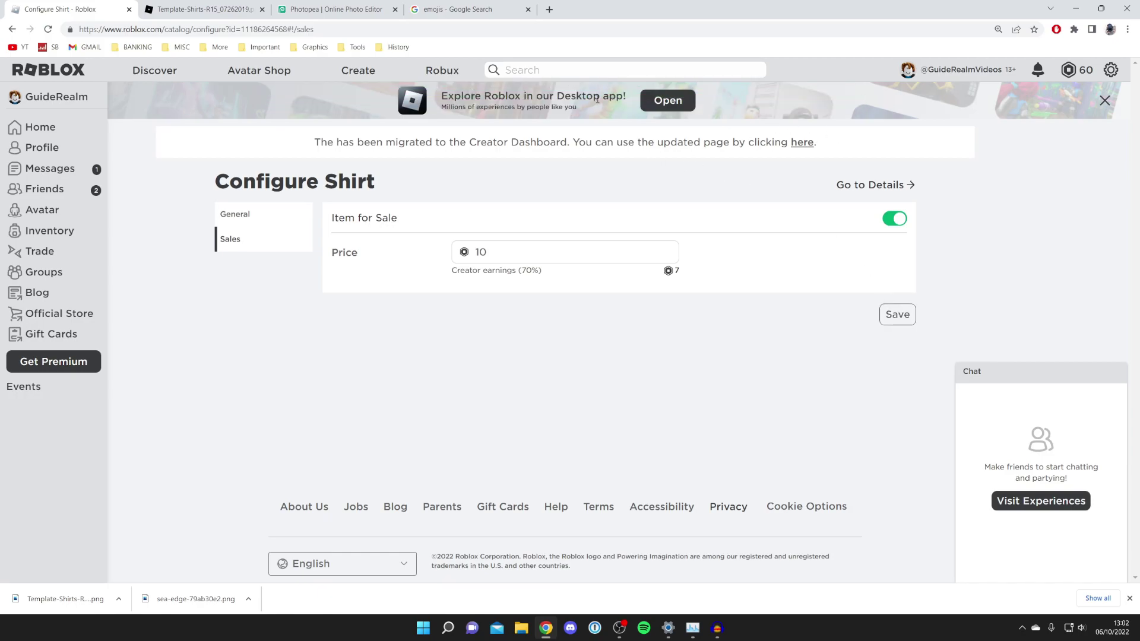
pyautogui.click(850, 186)
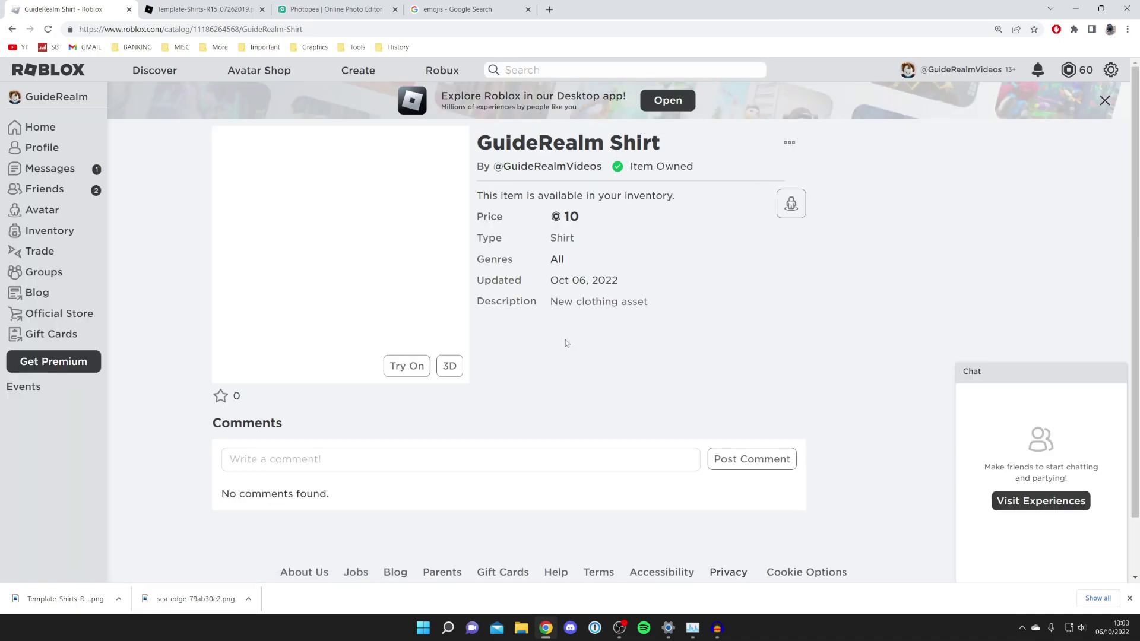
# Browse the Clothing > Shirts category in the Avatar Editor for the new shirt
pyautogui.click(41, 207)
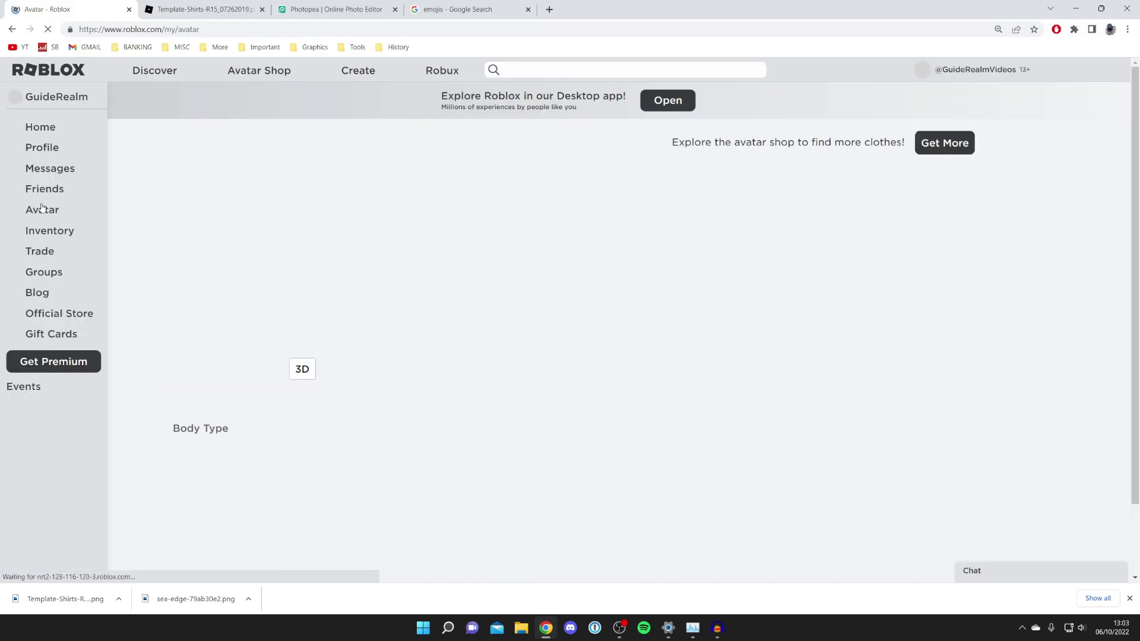
pyautogui.moveTo(617, 189)
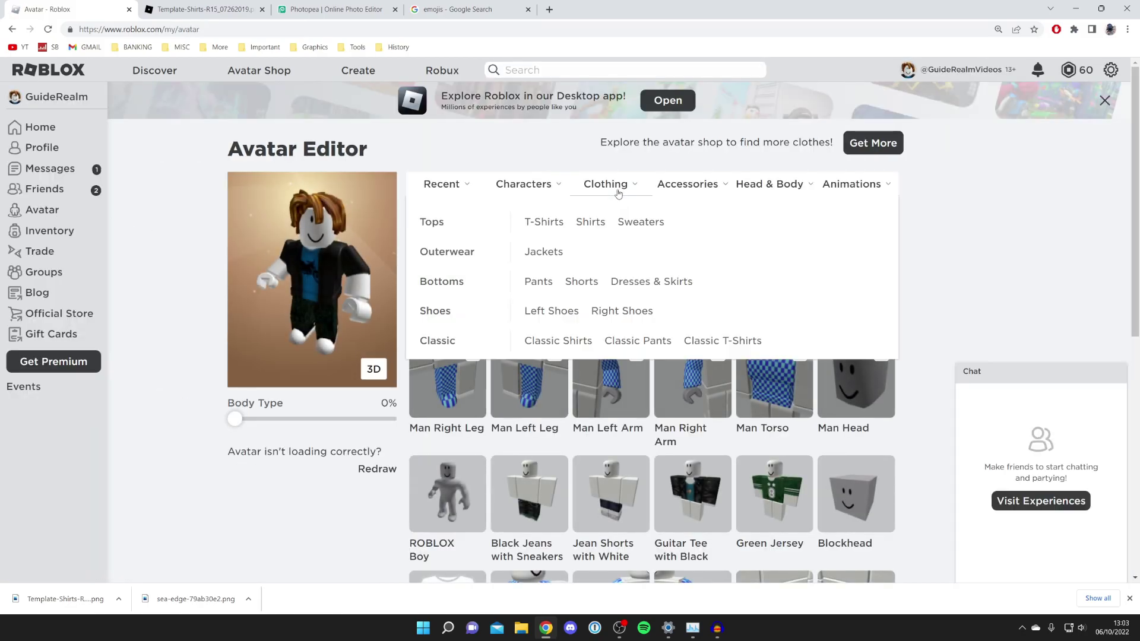
pyautogui.click(584, 220)
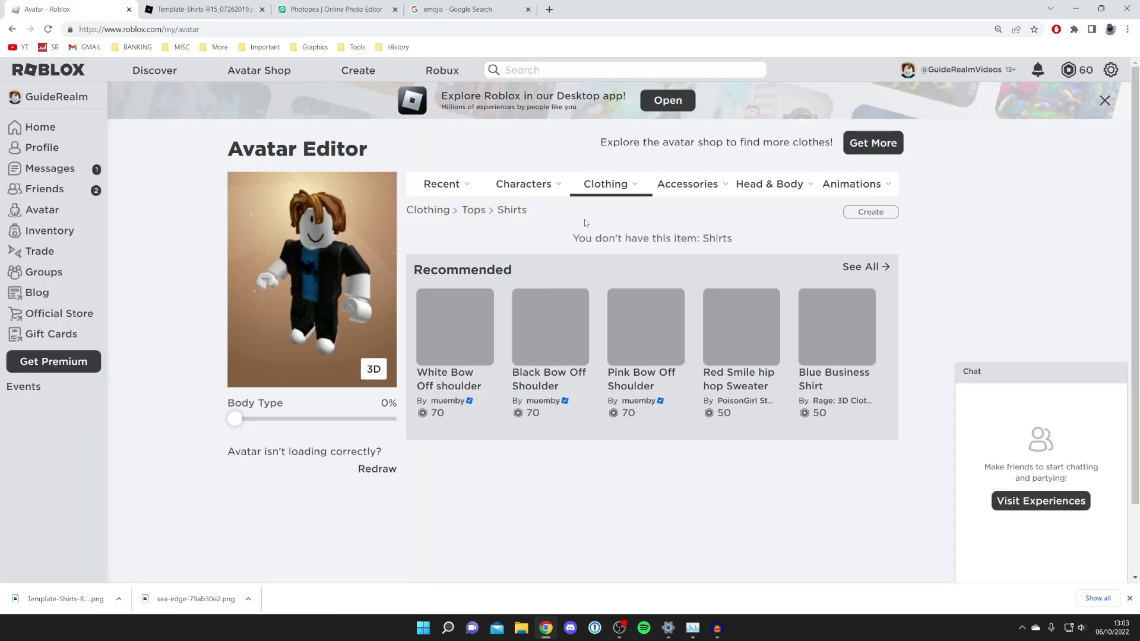